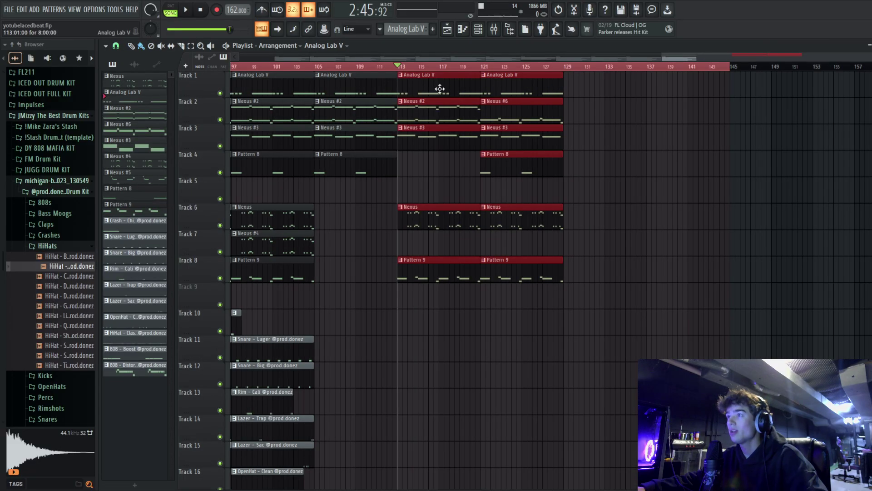
# Play the Nexus melody in the piano roll and select its note group from bar 2, followed by the group in bar 4
pyautogui.hotkey('ctrl', 'a')
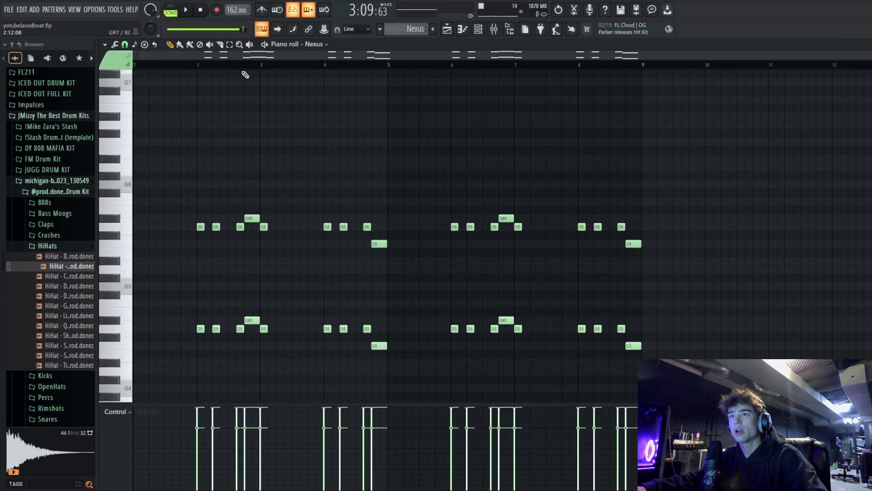
pyautogui.click(203, 67)
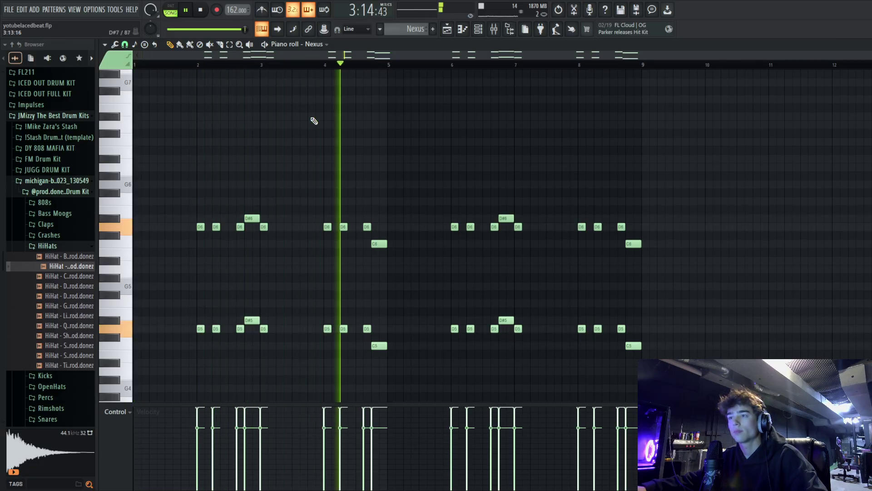
pyautogui.press('space')
pyautogui.moveTo(293, 351); pyautogui.dragTo(163, 131)
pyautogui.moveTo(171, 182); pyautogui.dragTo(263, 381)
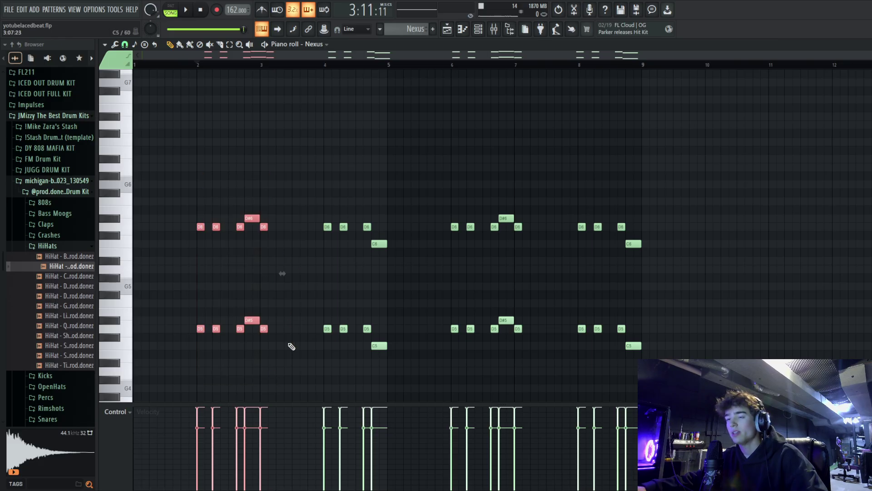
pyautogui.moveTo(276, 369)
pyautogui.mouseDown()
pyautogui.moveTo(152, 183)
pyautogui.moveTo(286, 369)
pyautogui.mouseUp()
pyautogui.moveTo(307, 189); pyautogui.dragTo(396, 378)
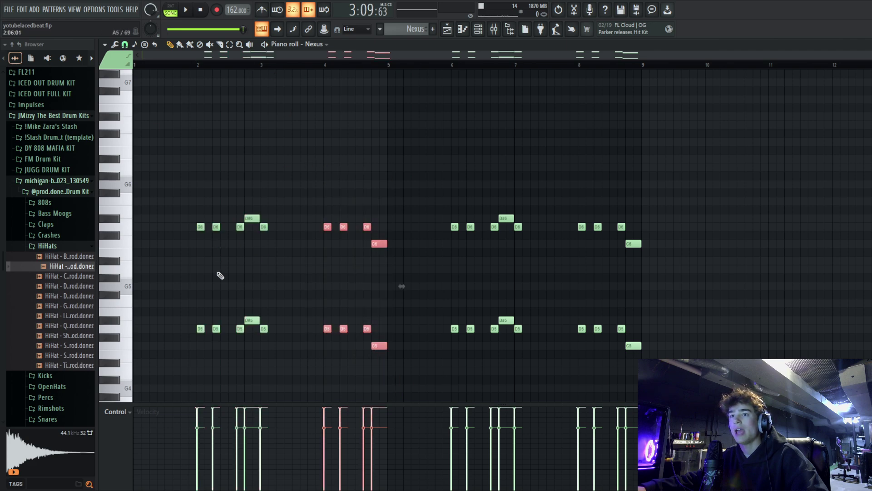
pyautogui.scroll(-3, 184, 235)
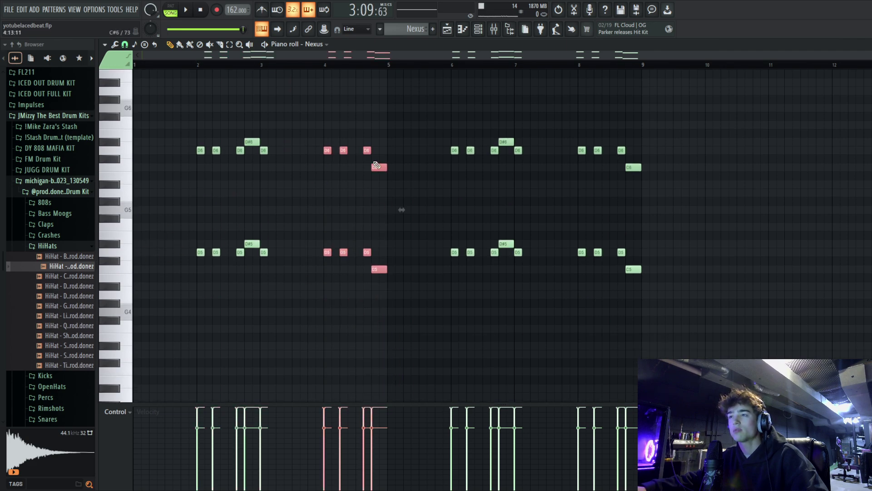
pyautogui.press('F5')
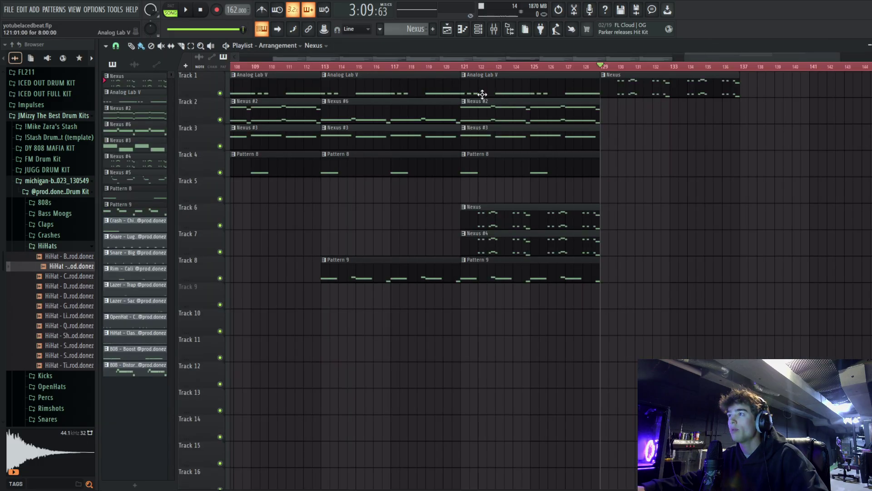
# Copy the Analog Lab V clip to Track 2 at bar 129 and play its notes in the piano roll
pyautogui.moveTo(512, 76)
pyautogui.mouseDown()
pyautogui.moveTo(660, 132)
pyautogui.moveTo(652, 99)
pyautogui.mouseUp()
pyautogui.doubleClick(643, 109)
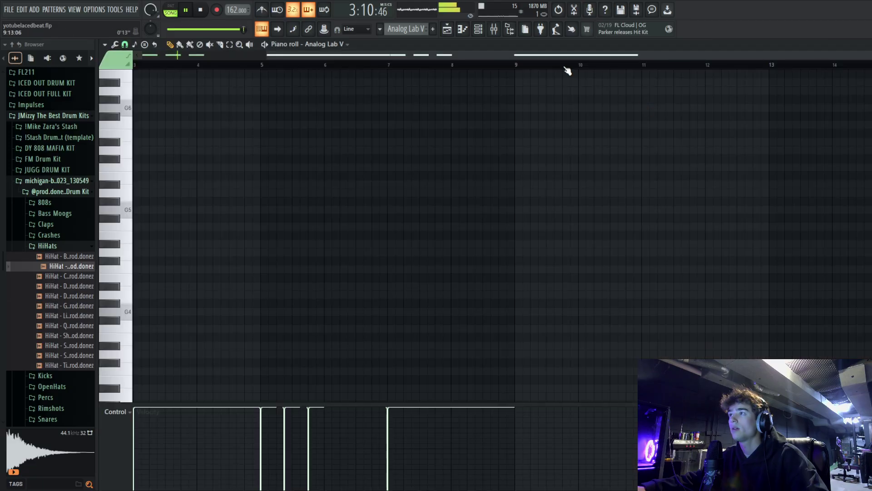
pyautogui.scroll(-10, 284, 203)
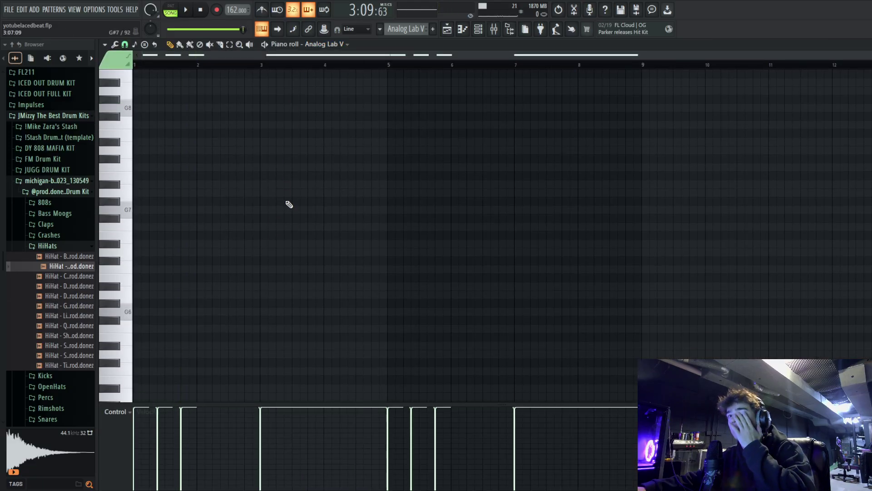
pyautogui.scroll(-2, 286, 214)
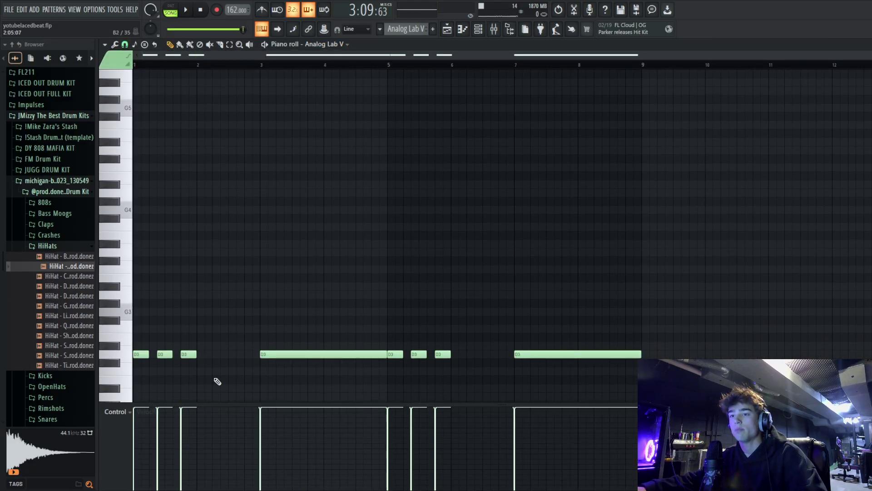
pyautogui.press('space')
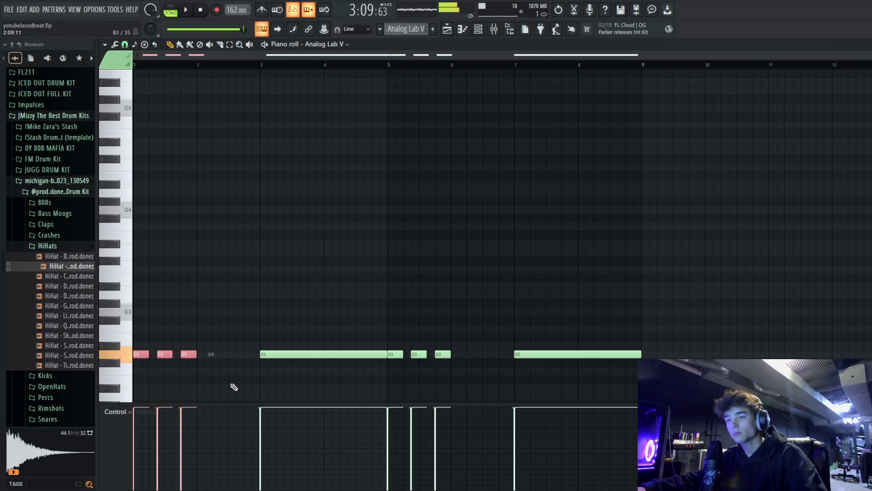
pyautogui.press('space')
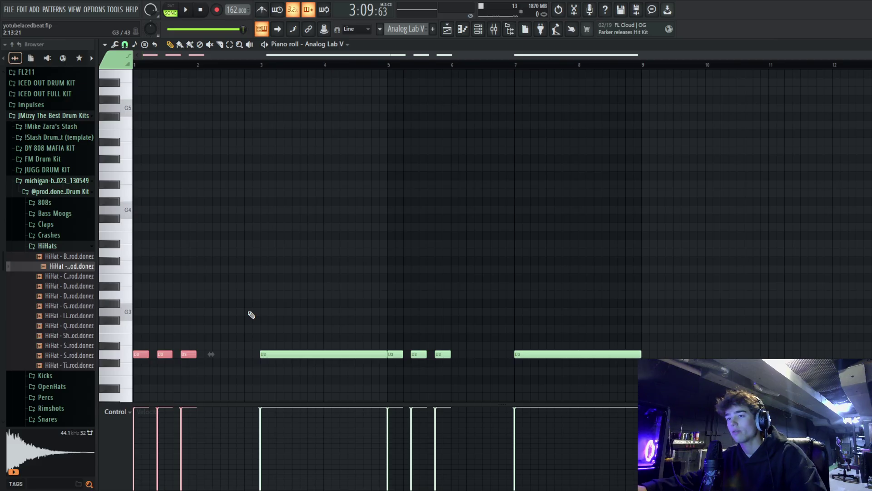
pyautogui.press('space')
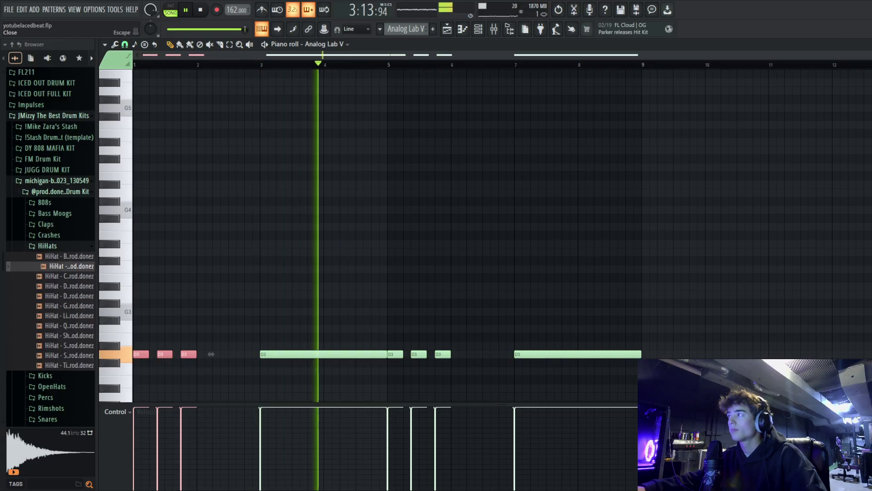
pyautogui.press('F5')
pyautogui.press('space')
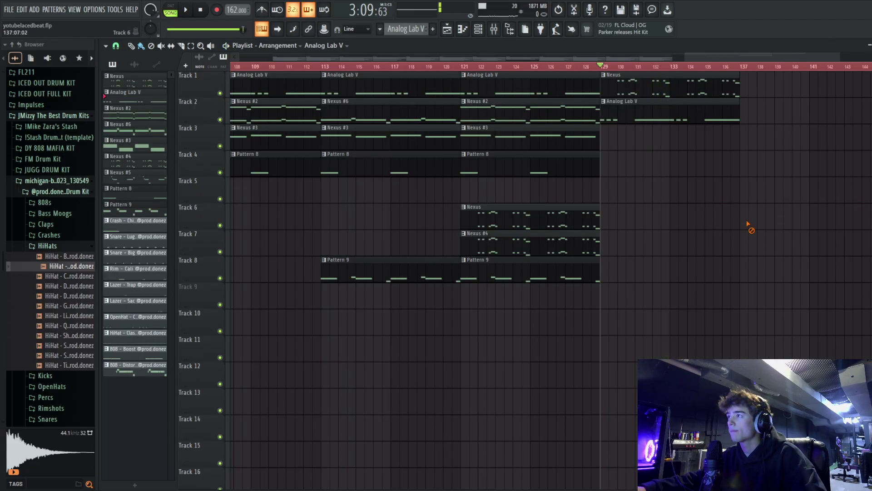
# Copy the Nexus #3 clip to Track 3 at bar 129, and select and play all its notes in the piano roll
pyautogui.moveTo(499, 134); pyautogui.dragTo(617, 139)
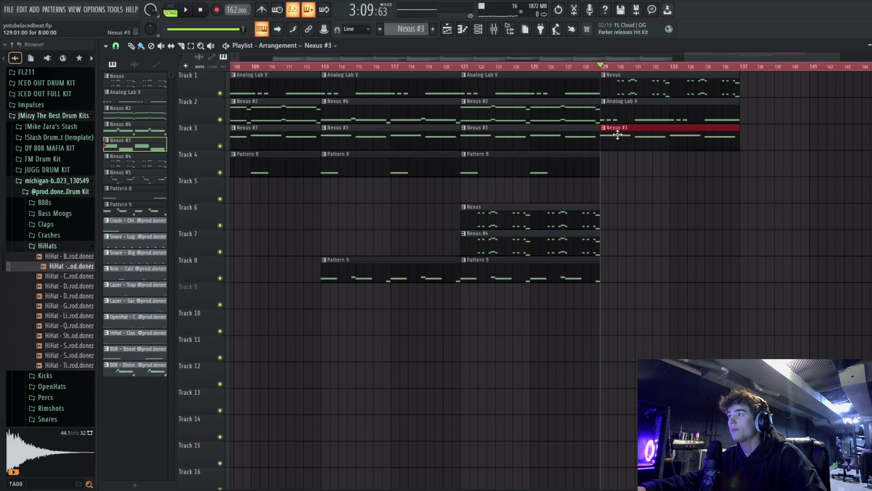
pyautogui.doubleClick(618, 135)
pyautogui.hotkey('ctrl', 'a')
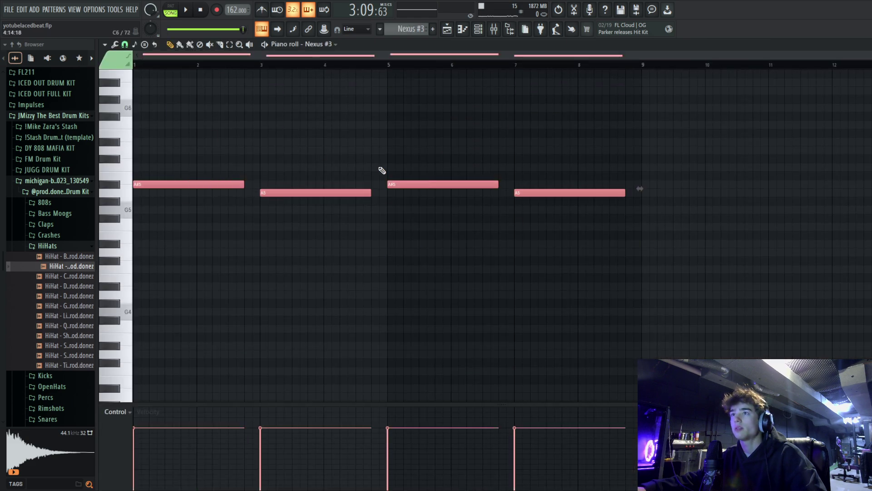
pyautogui.press('space')
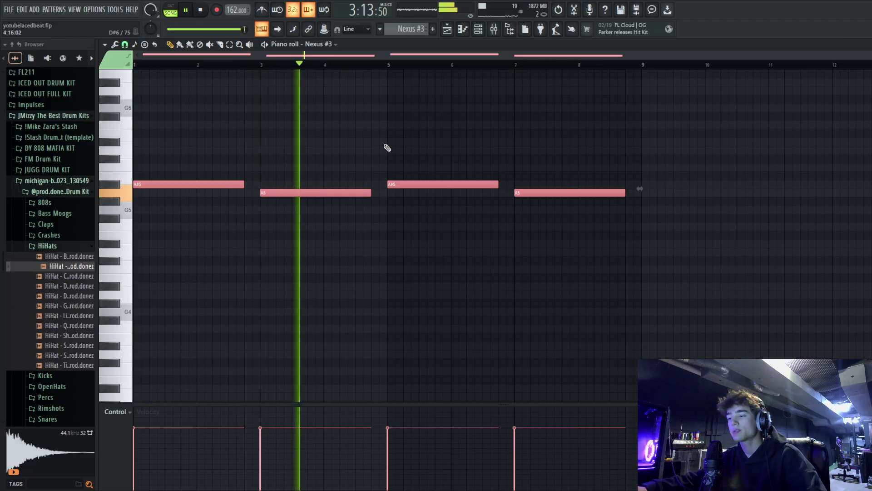
pyautogui.press('F5')
pyautogui.press('space')
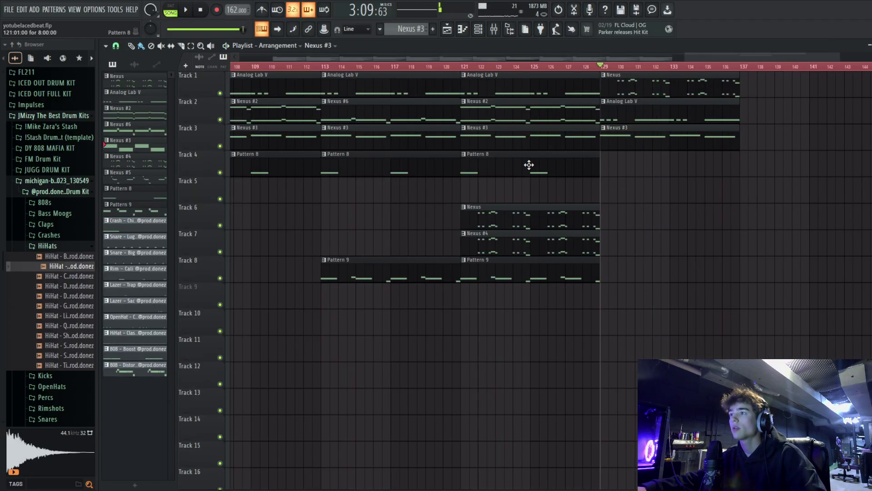
pyautogui.moveTo(528, 163); pyautogui.dragTo(718, 163)
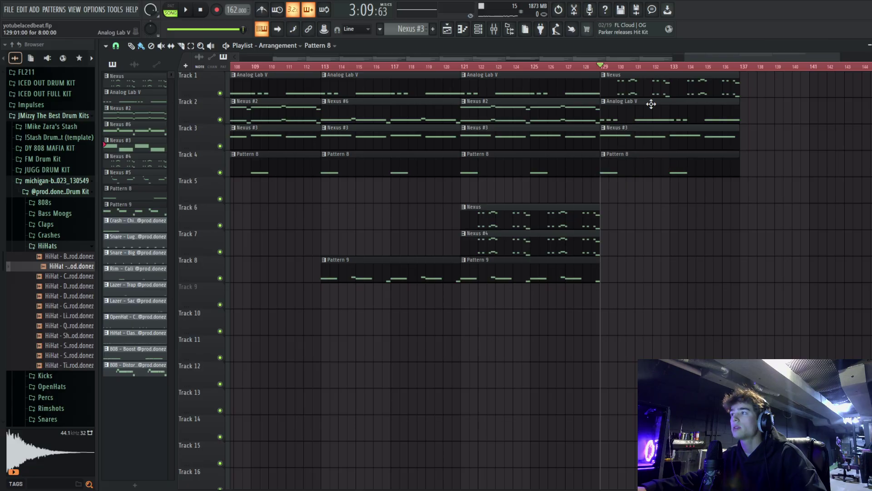
pyautogui.scroll(-1, 653, 73)
pyautogui.rightClick(652, 162)
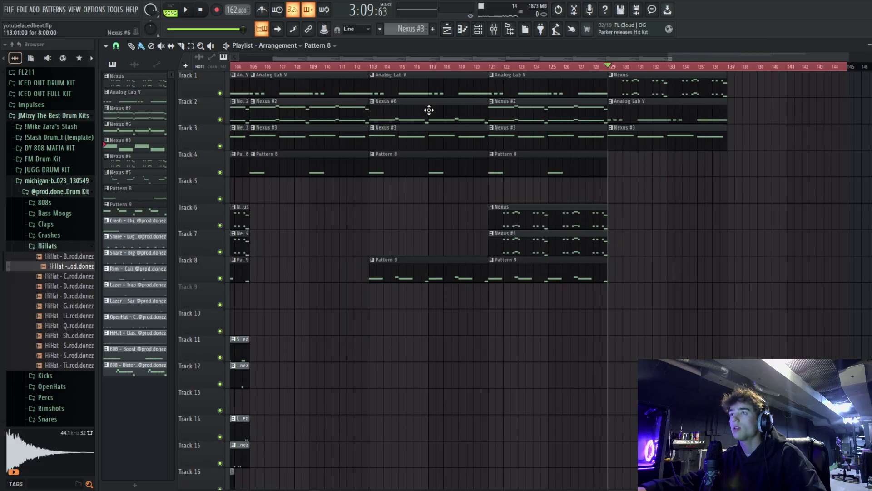
# Copy the Nexus #6 clip to Track 4 at bar 129, and select and play the Nexus #2 channel's notes in the piano roll
pyautogui.moveTo(429, 110)
pyautogui.mouseDown()
pyautogui.moveTo(727, 190)
pyautogui.moveTo(668, 153)
pyautogui.mouseUp()
pyautogui.doubleClick(660, 164)
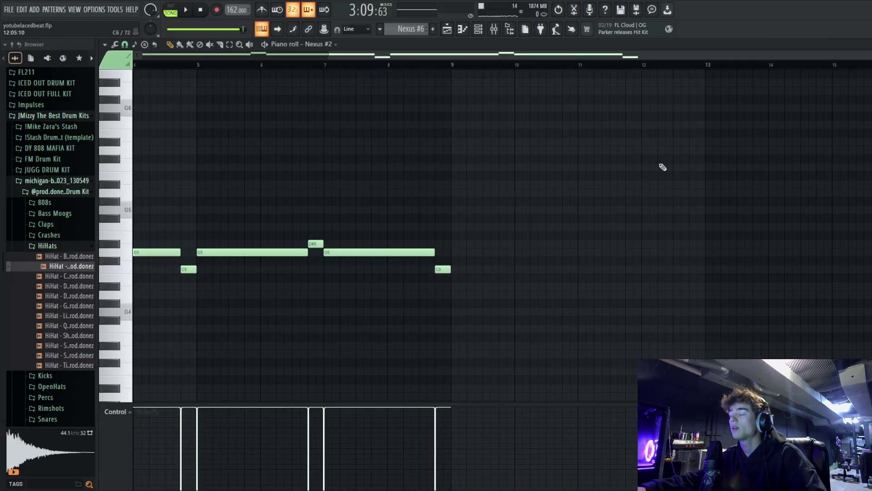
pyautogui.hotkey('ctrl', 'a')
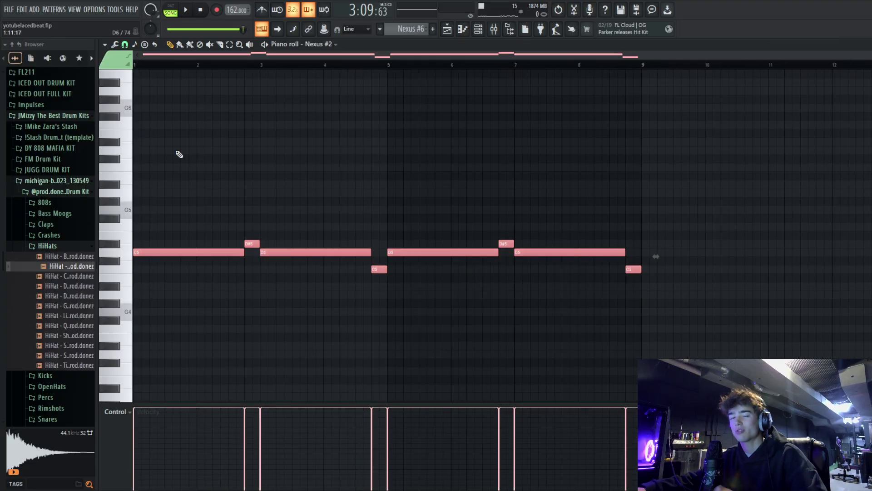
pyautogui.moveTo(184, 172); pyautogui.dragTo(642, 279)
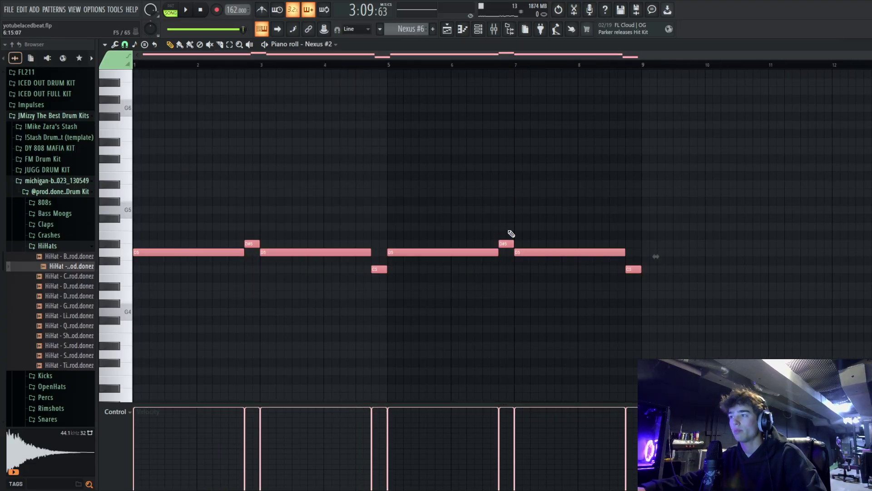
pyautogui.press('space')
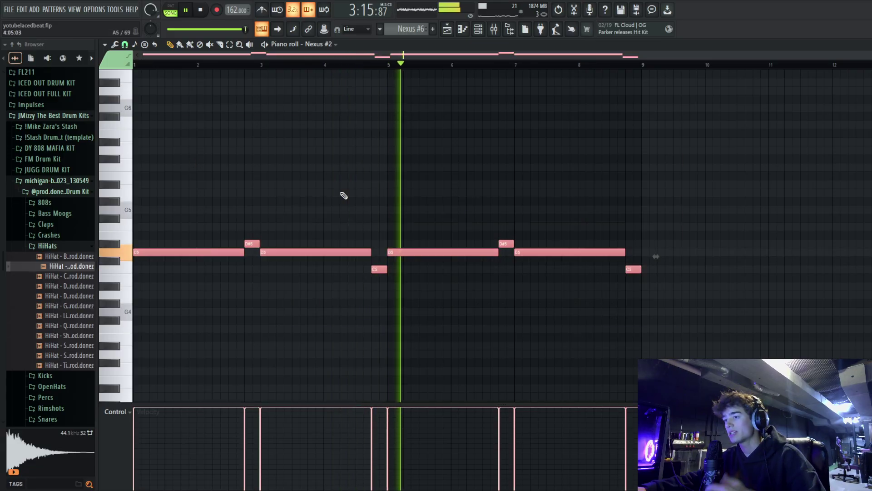
pyautogui.press('space')
pyautogui.press('F5')
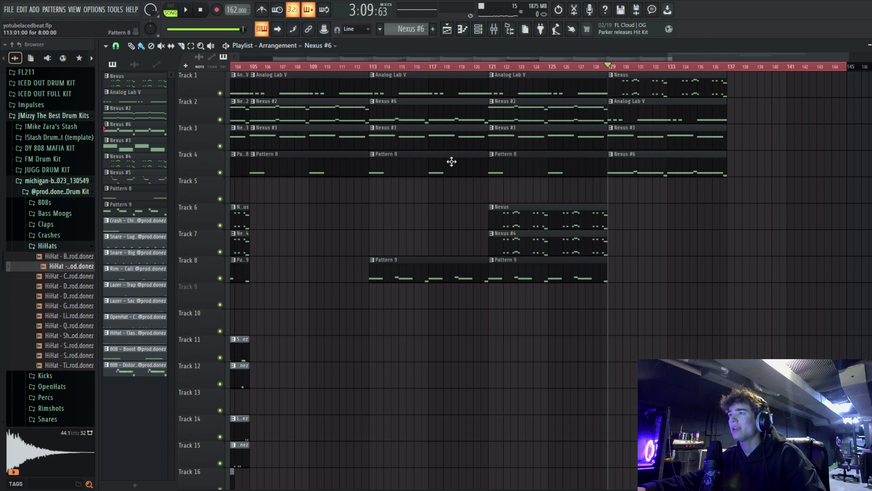
# Copy the Pattern 8 clip to Track 5 at bar 129, and select and play its notes in the piano roll
pyautogui.moveTo(436, 160); pyautogui.dragTo(644, 175)
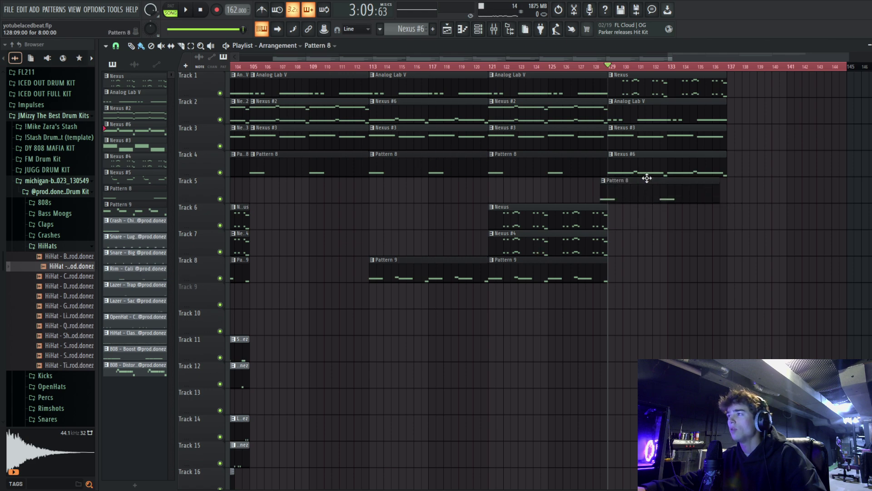
pyautogui.doubleClick(651, 182)
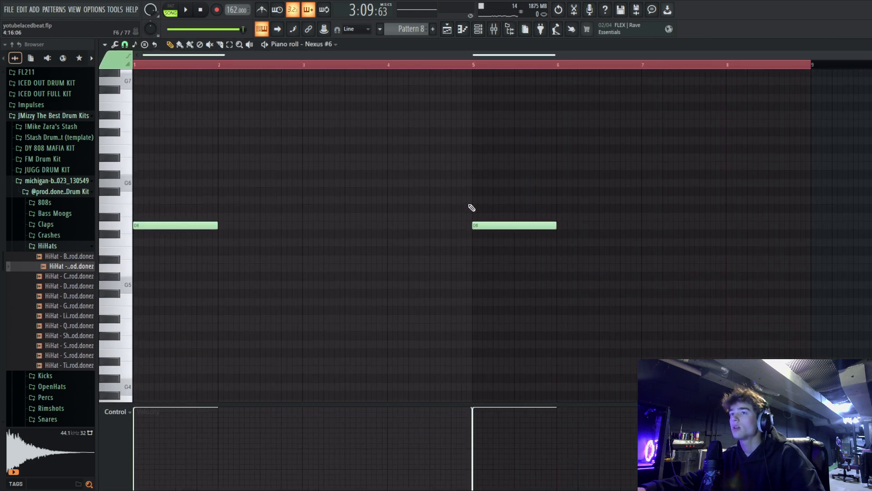
pyautogui.hotkey('ctrl', 'a')
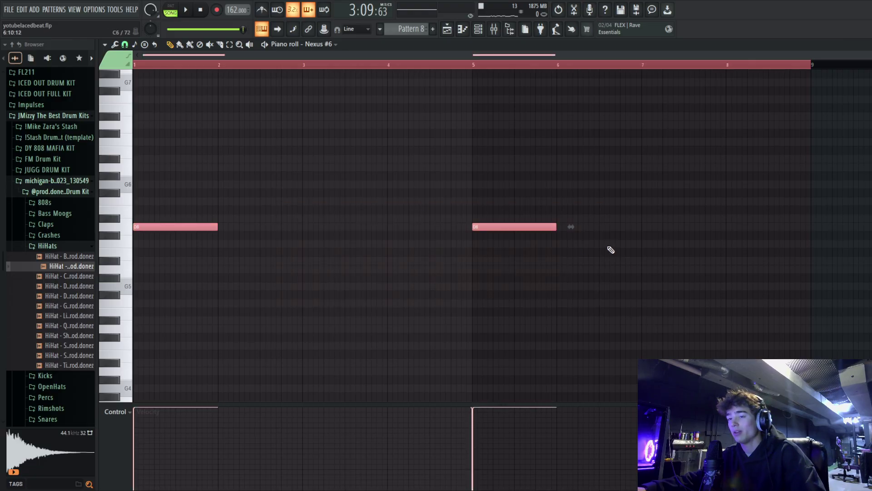
pyautogui.press('space')
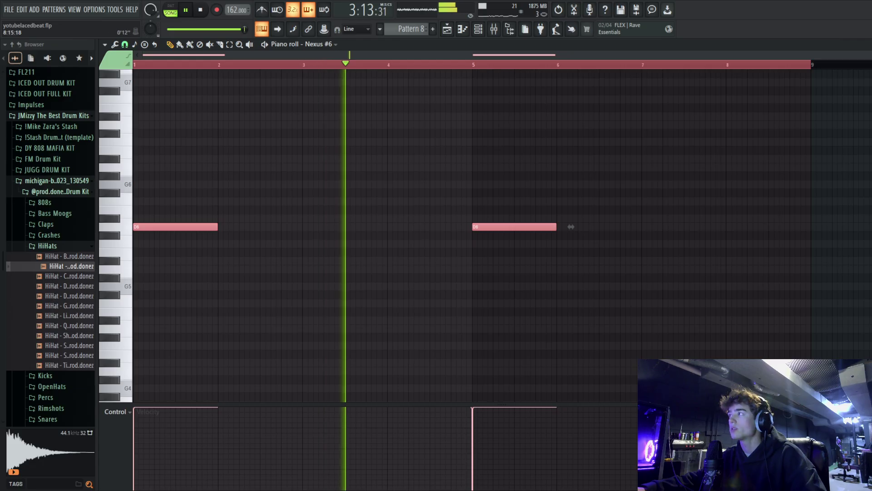
pyautogui.press('F5')
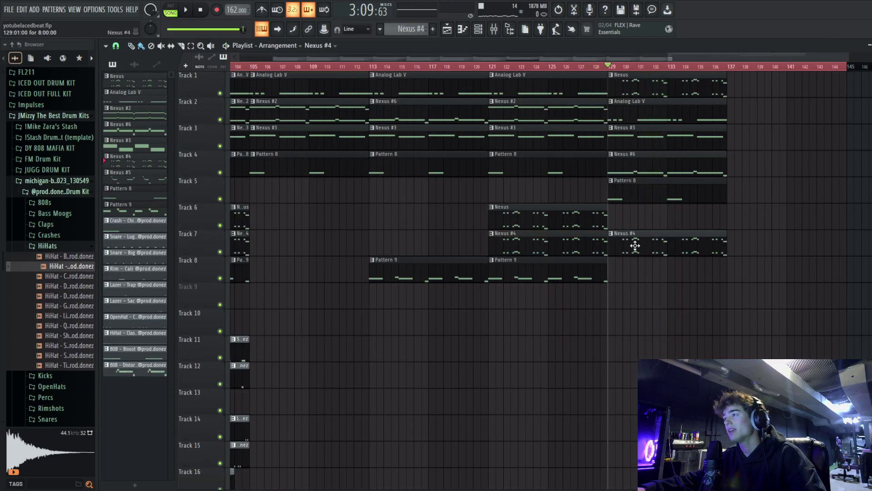
# Select and play all notes of the Track 7 Nexus #4 clip at bar 129 in the piano roll
pyautogui.doubleClick(635, 245)
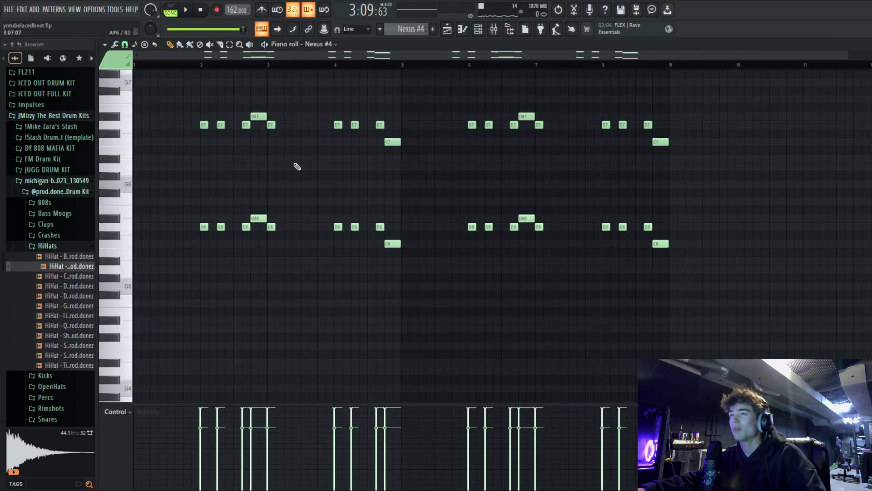
pyautogui.hotkey('ctrl', 'a')
pyautogui.scroll(1, 297, 167)
pyautogui.press('space')
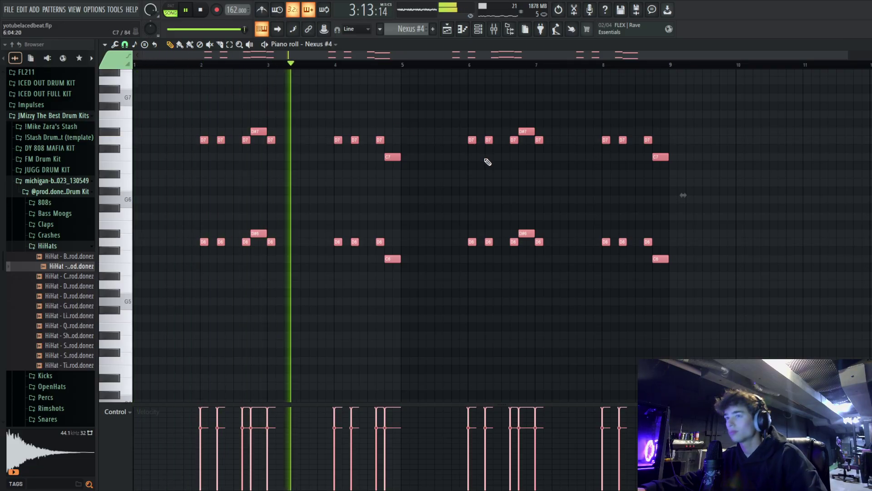
pyautogui.press('F5')
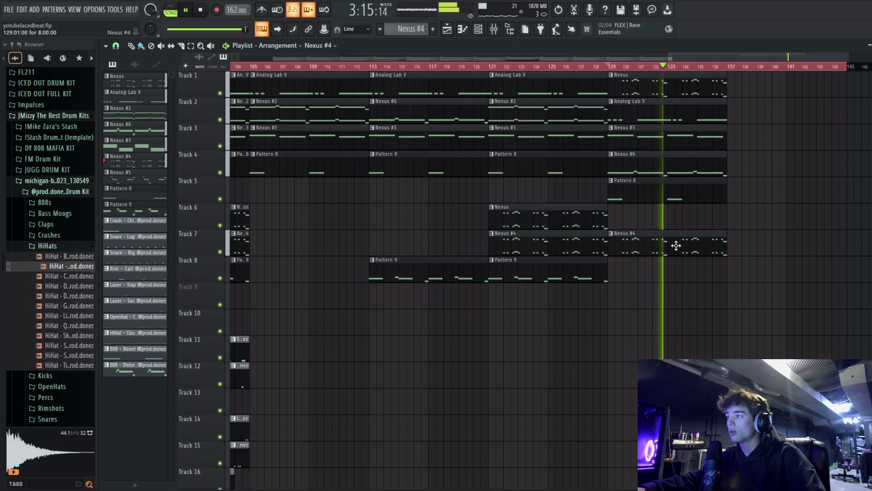
pyautogui.press('space')
# Copy the Pattern 9 clip to Track 8 at bar 129 and play the layered section
pyautogui.click(572, 275)
pyautogui.moveTo(518, 274); pyautogui.dragTo(670, 274)
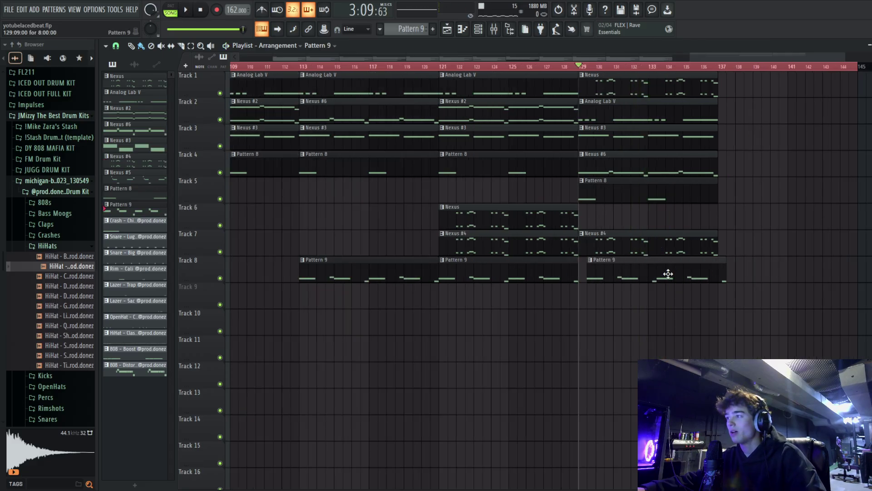
pyautogui.press('space')
pyautogui.scroll(-3, 635, 66)
pyautogui.scroll(3, 635, 62)
pyautogui.scroll(-3, 641, 59)
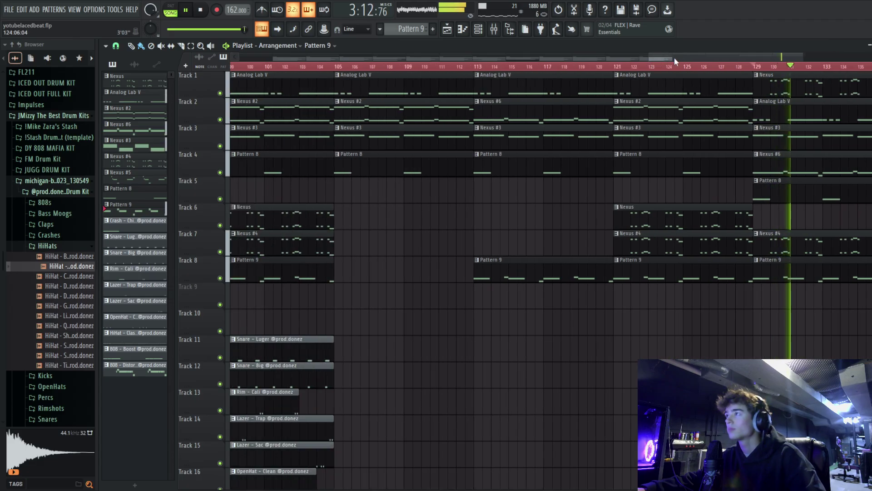
pyautogui.scroll(3, 699, 56)
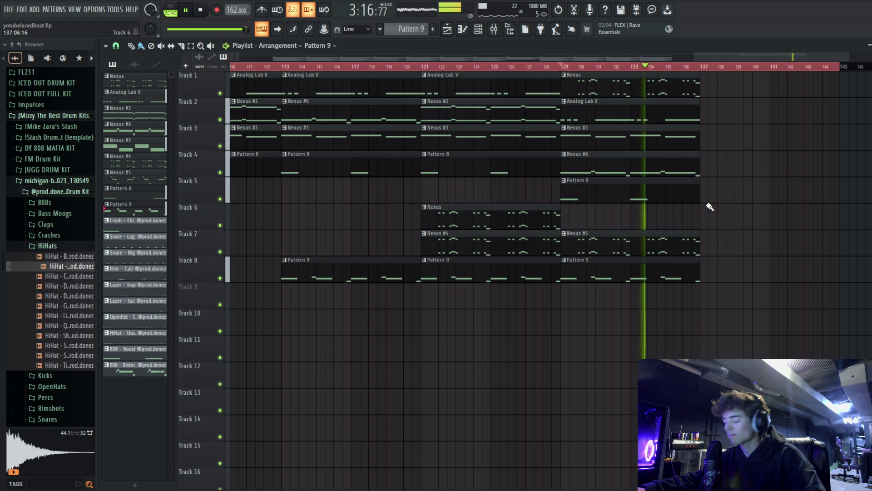
# Add a Nexus clip to Track 6 at bar 113 and play the layered section from there
pyautogui.scroll(-2, 691, 68)
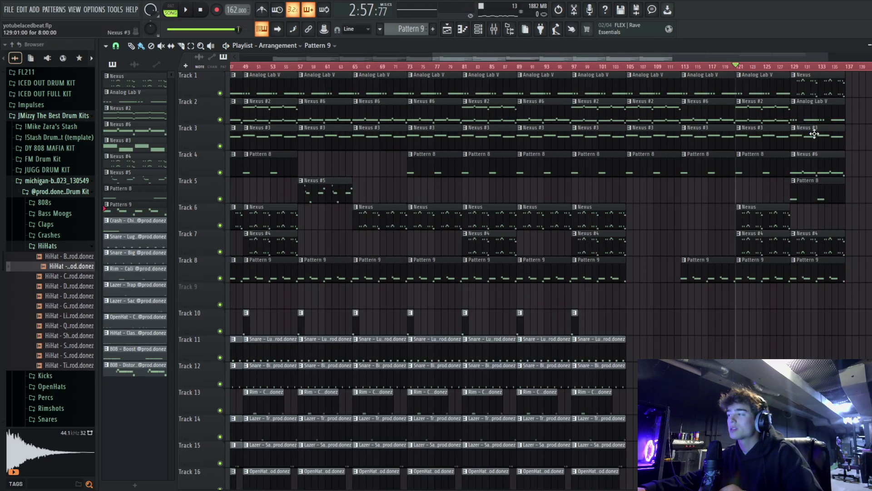
pyautogui.scroll(3, 768, 80)
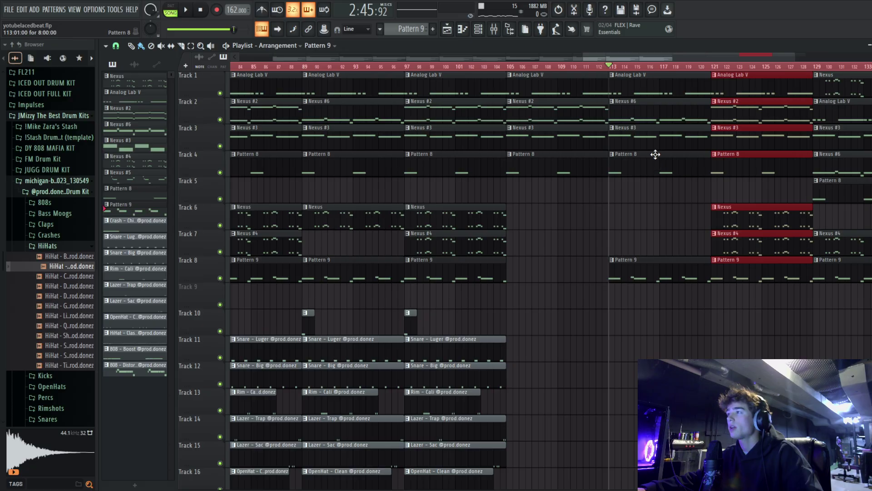
pyautogui.scroll(-4, 668, 75)
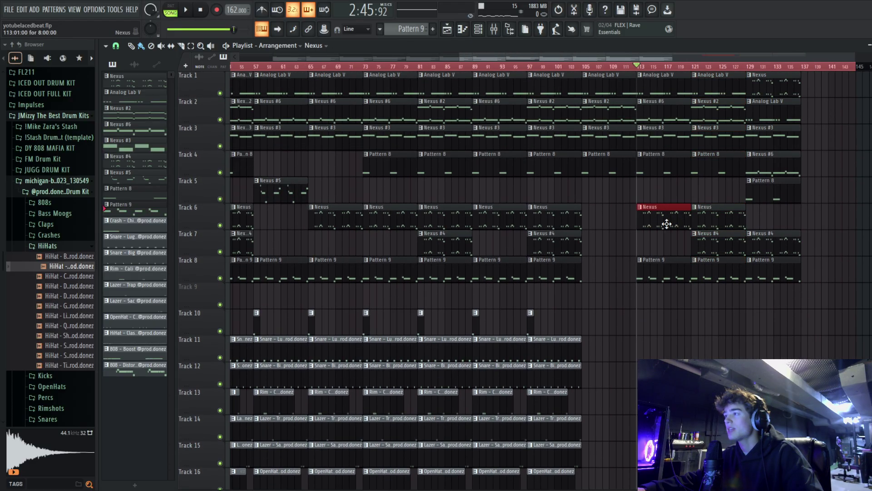
pyautogui.press('space')
pyautogui.scroll(3, 676, 67)
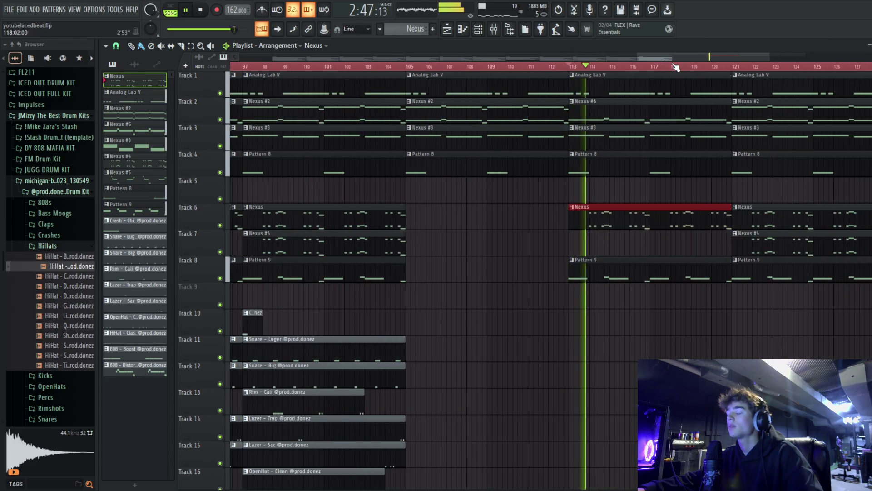
pyautogui.scroll(-4, 676, 67)
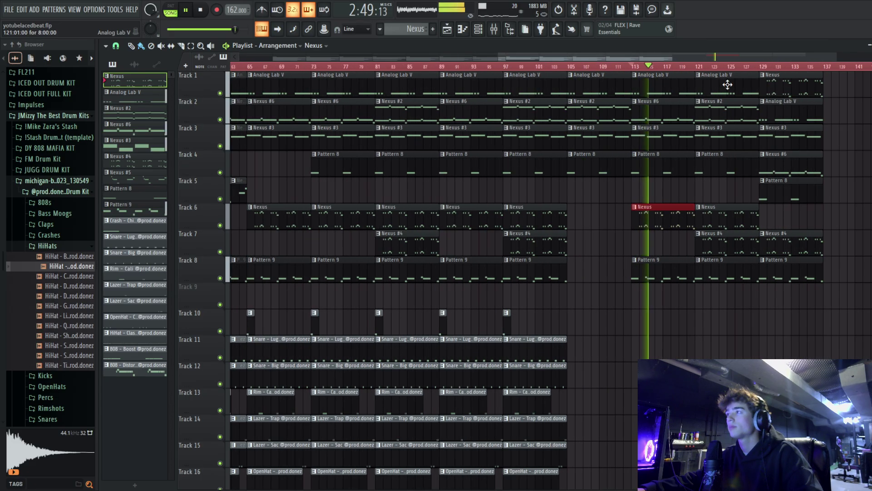
pyautogui.press('space')
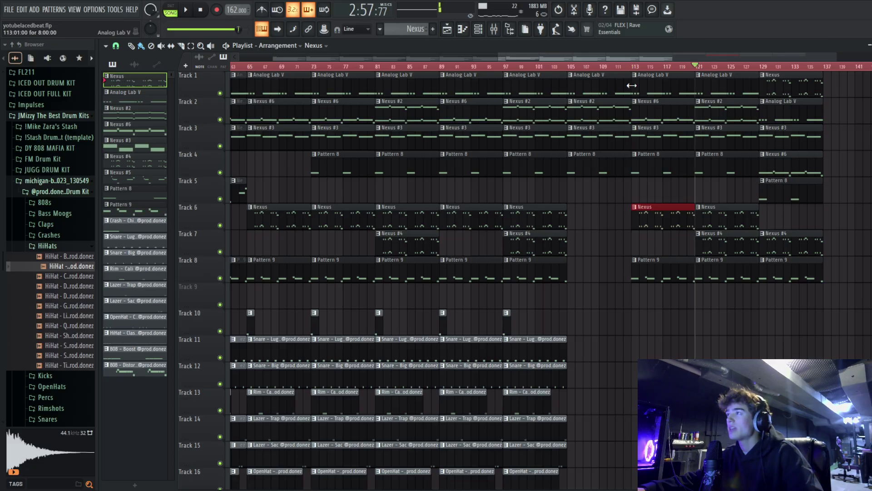
# Examine the Nexus #2 and Nexus #4 clips at bar 121 in the piano roll and play that section
pyautogui.doubleClick(741, 112)
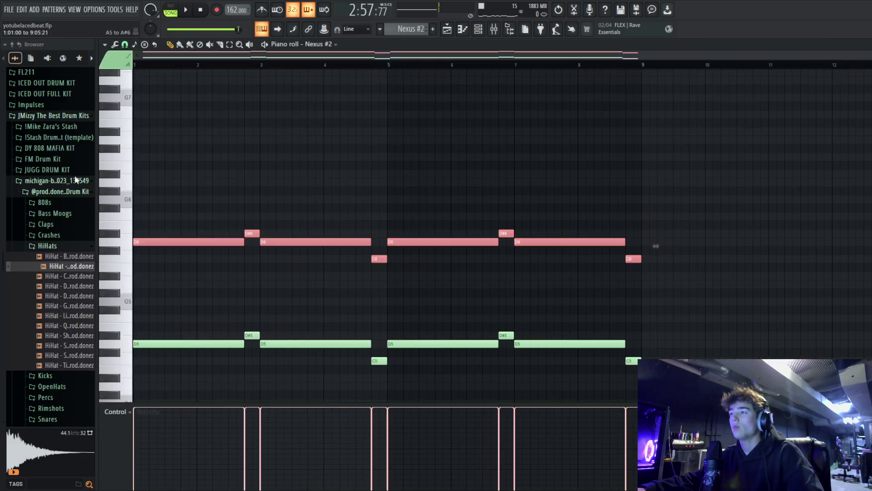
pyautogui.press('Escape')
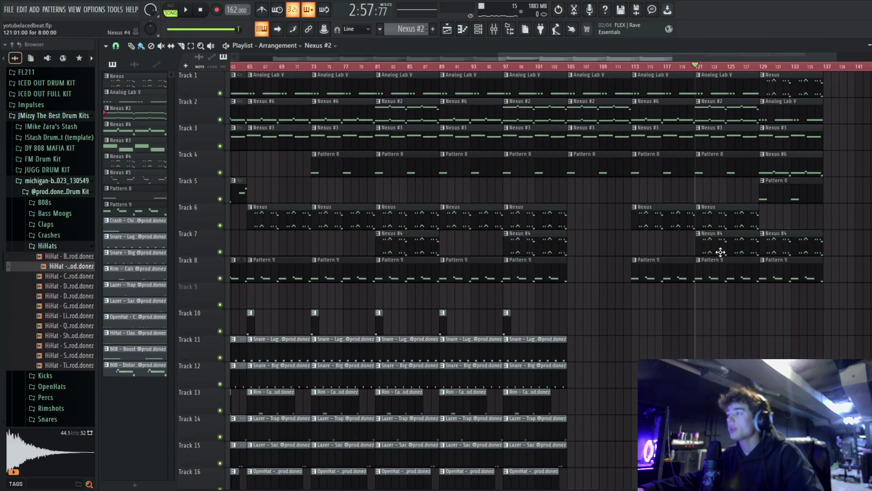
pyautogui.doubleClick(718, 244)
pyautogui.press('Escape')
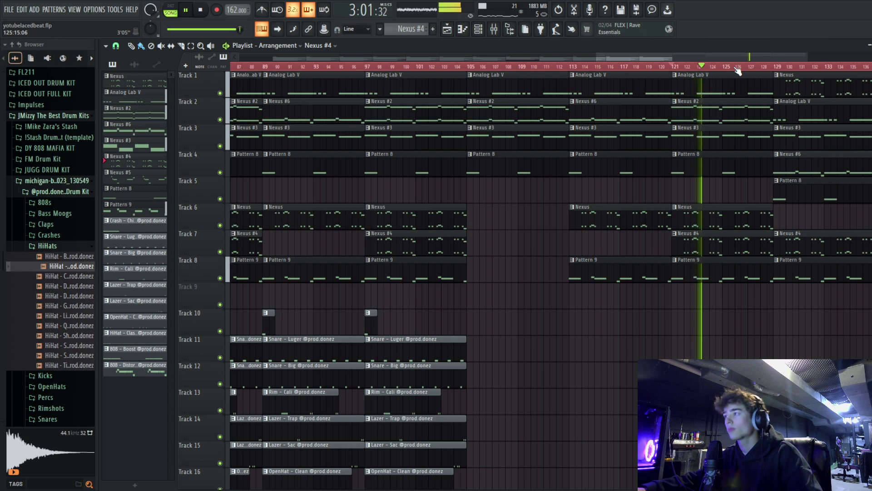
pyautogui.press('space')
# Delete all melody clips from bar 113 onward in the playlist
pyautogui.scroll(-5, 736, 65)
pyautogui.moveTo(867, 309); pyautogui.dragTo(726, 59)
pyautogui.press('Delete')
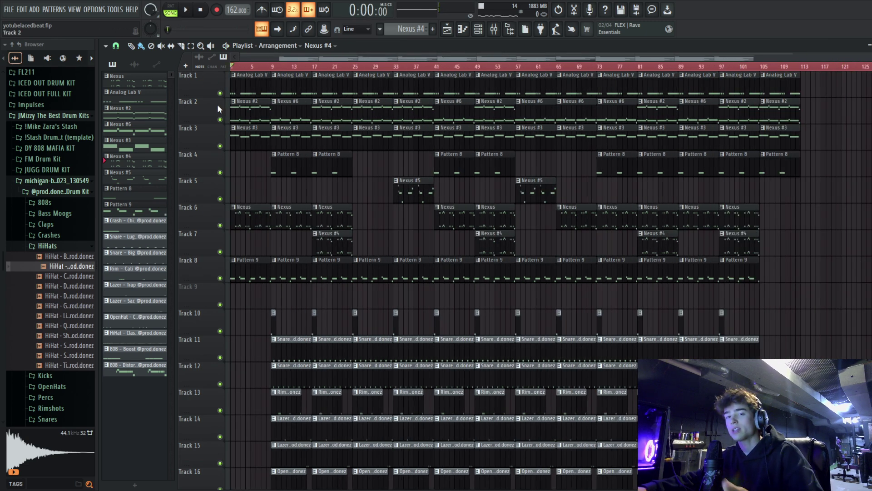
# Select the opening section's melody clips at bar 1 across Tracks 1 to 8
pyautogui.moveTo(242, 307); pyautogui.dragTo(240, 89)
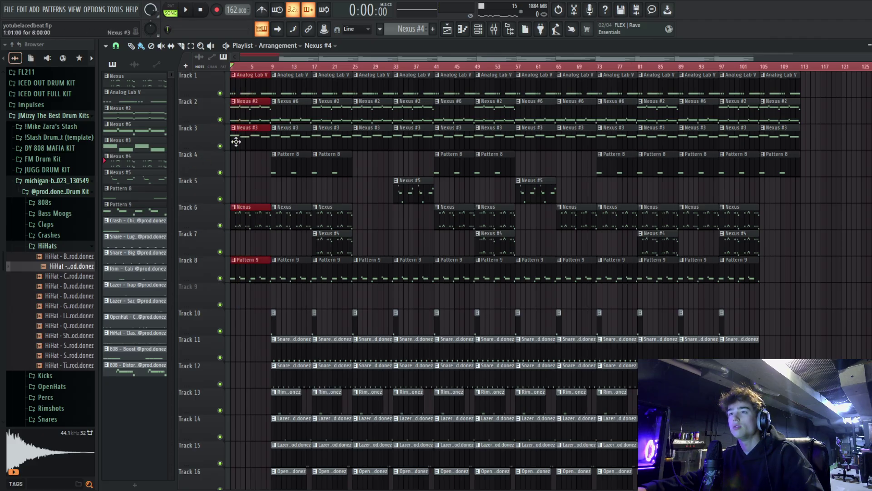
pyautogui.moveTo(241, 239); pyautogui.dragTo(214, 65)
pyautogui.scroll(-5, 248, 163)
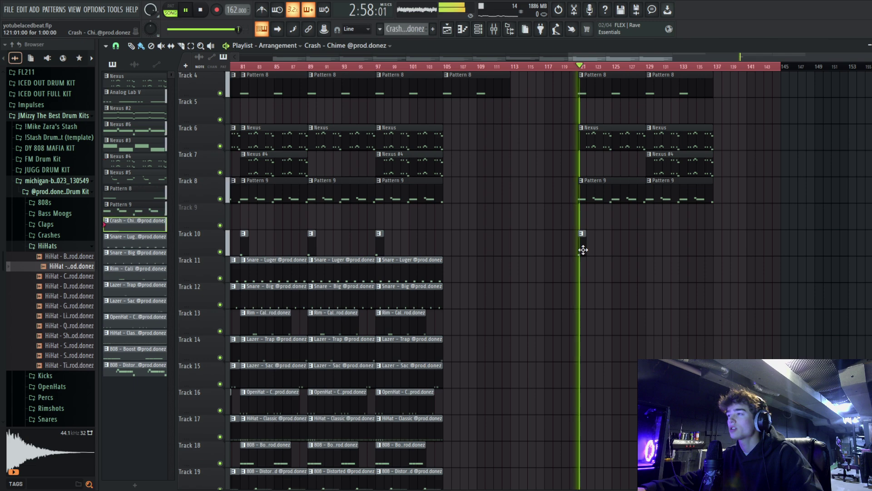
# Examine and play the Crash - Chime clip on Track 10 at bar 121 in the piano roll
pyautogui.doubleClick(582, 247)
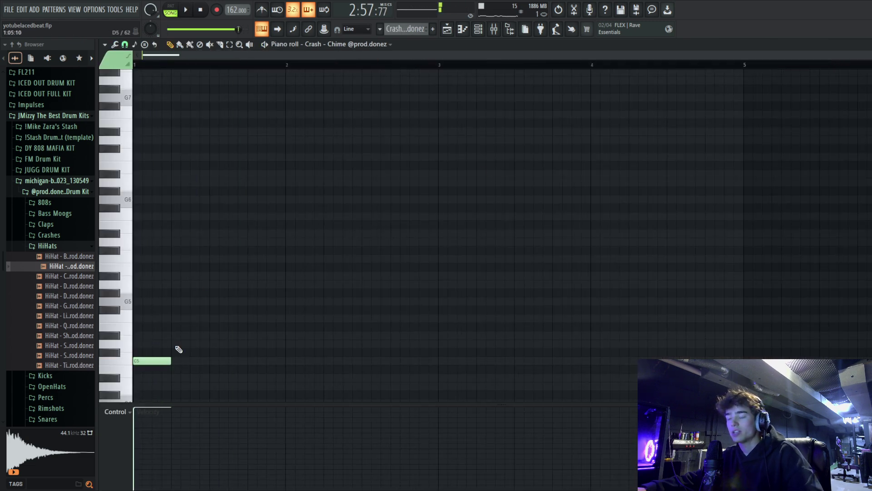
pyautogui.press('space')
pyautogui.click(871, 44)
pyautogui.press('space')
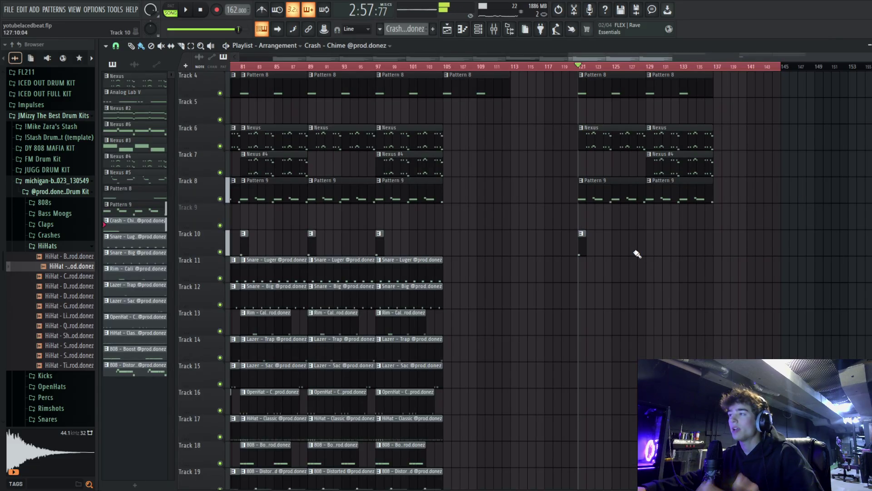
# Copy the Snare - Luger clip to Track 11 at bar 121 and play its notes in the piano roll
pyautogui.moveTo(354, 275); pyautogui.dragTo(615, 268)
pyautogui.press('space')
pyautogui.doubleClick(641, 277)
pyautogui.scroll(-2, 522, 67)
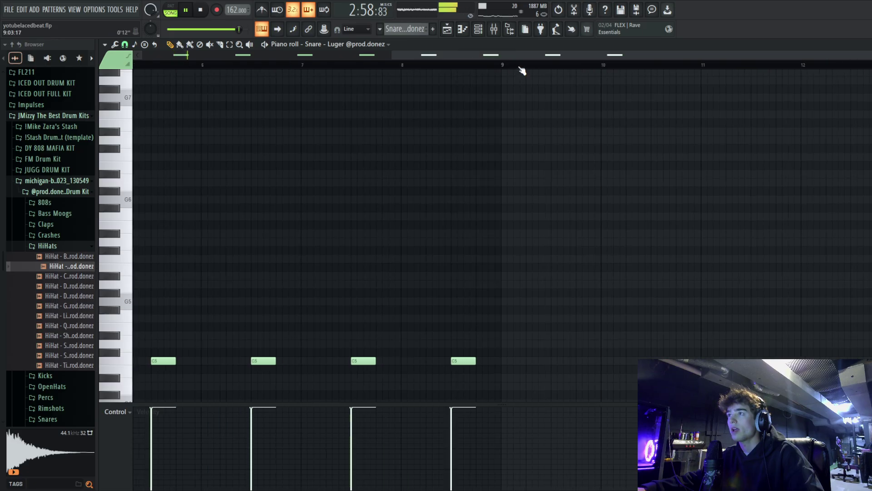
pyautogui.scroll(-2, 331, 199)
pyautogui.scroll(-2, 420, 66)
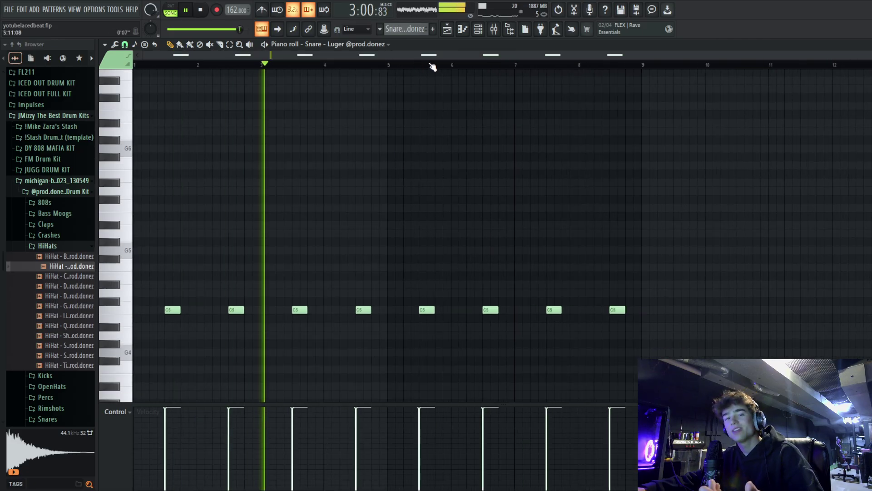
pyautogui.press('space')
pyautogui.click(871, 45)
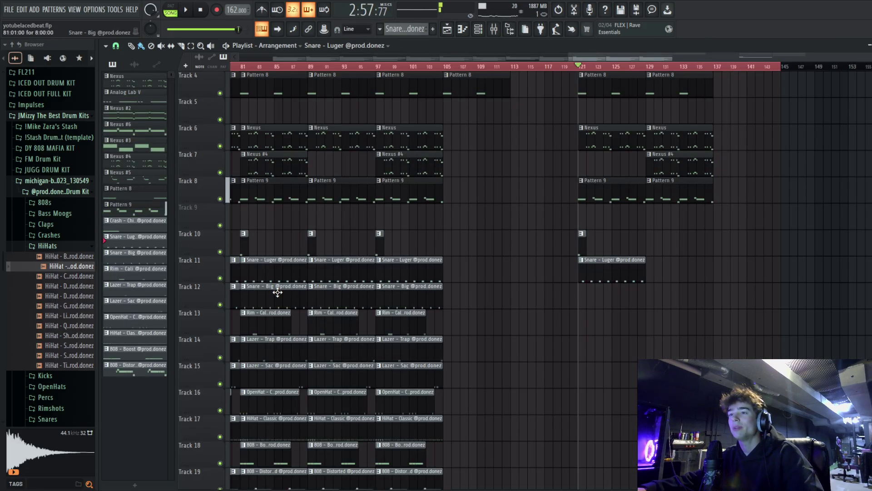
# Copy the Snare - Big clip to Track 12 at bar 121 and play its notes in the piano roll
pyautogui.moveTo(277, 292); pyautogui.dragTo(615, 292)
pyautogui.press('space')
pyautogui.doubleClick(616, 292)
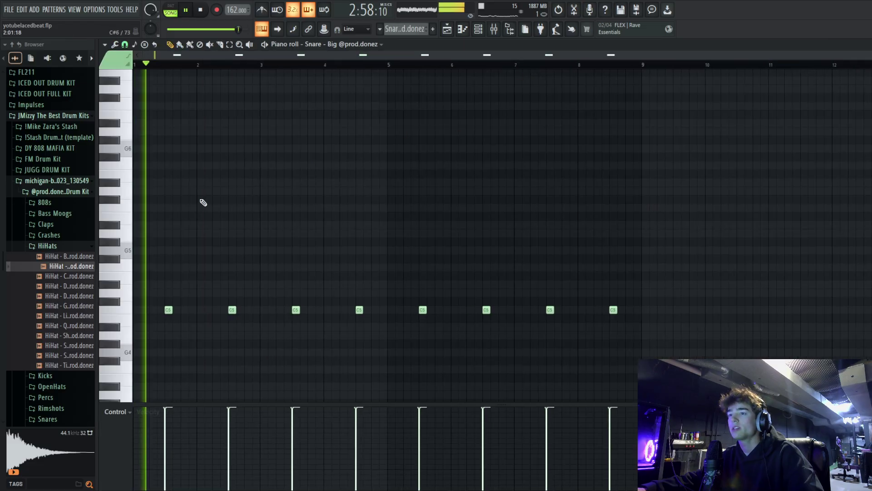
# Inspect Insert 5 in the mixer while the snares play, and return to the playlist with playback stopped
pyautogui.click(494, 29)
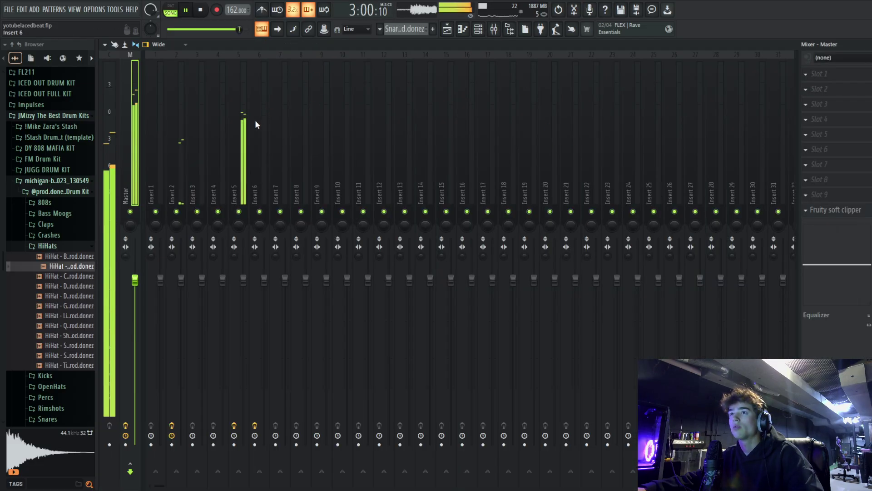
pyautogui.click(243, 127)
pyautogui.press('F7')
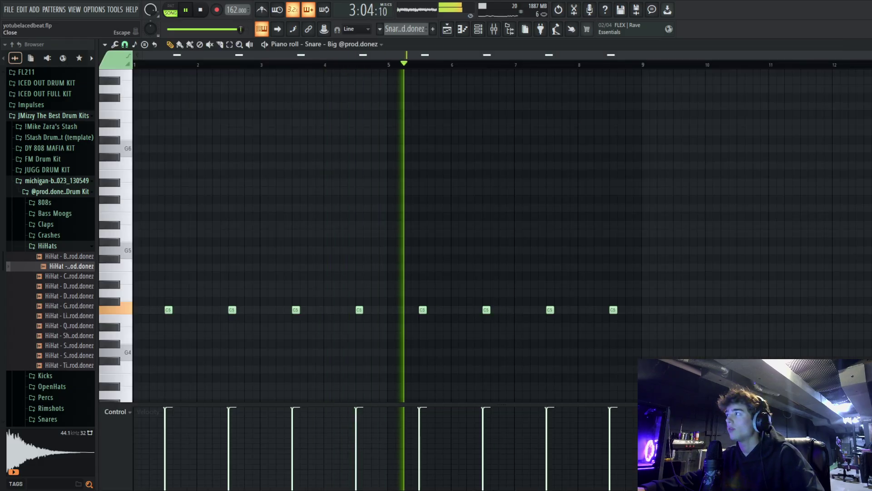
pyautogui.press('F5')
pyautogui.press('space')
# Select all notes of the Snare - Luger clip at bar 121 in the piano roll for review
pyautogui.doubleClick(602, 259)
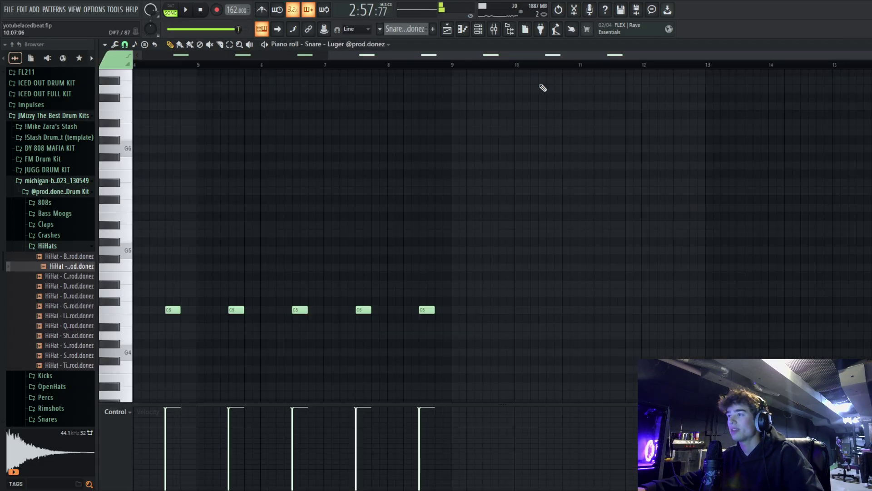
pyautogui.moveTo(667, 333); pyautogui.dragTo(6, 272)
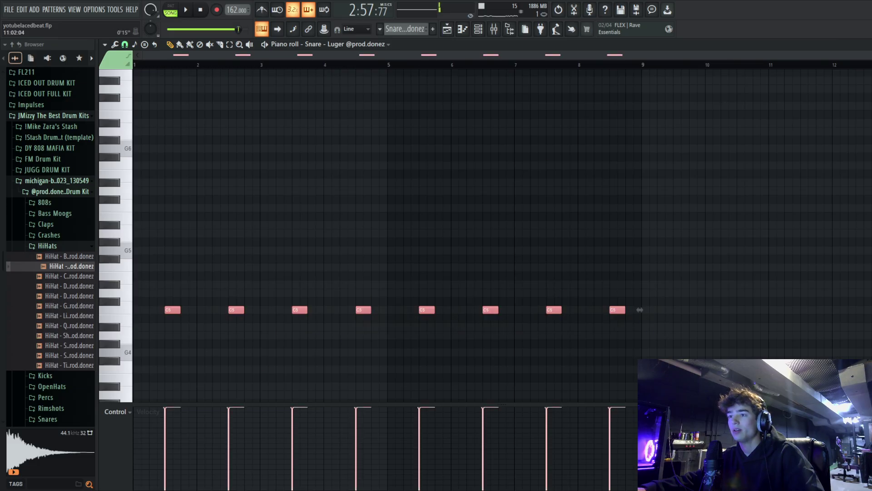
pyautogui.press('Escape')
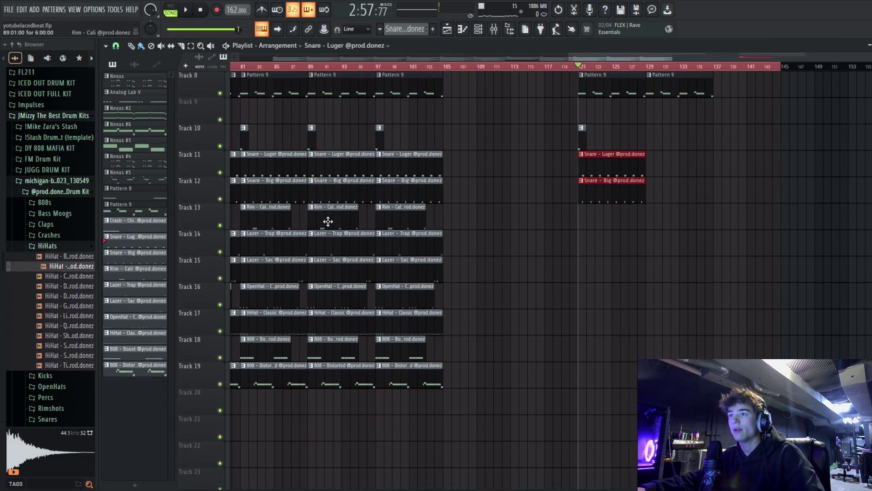
# Copy the Rim - Cali clip to Track 13 at bar 121 and select its rapid note roll in bar 2 of the piano roll
pyautogui.moveTo(328, 222); pyautogui.dragTo(581, 213)
pyautogui.scroll(-2, 456, 91)
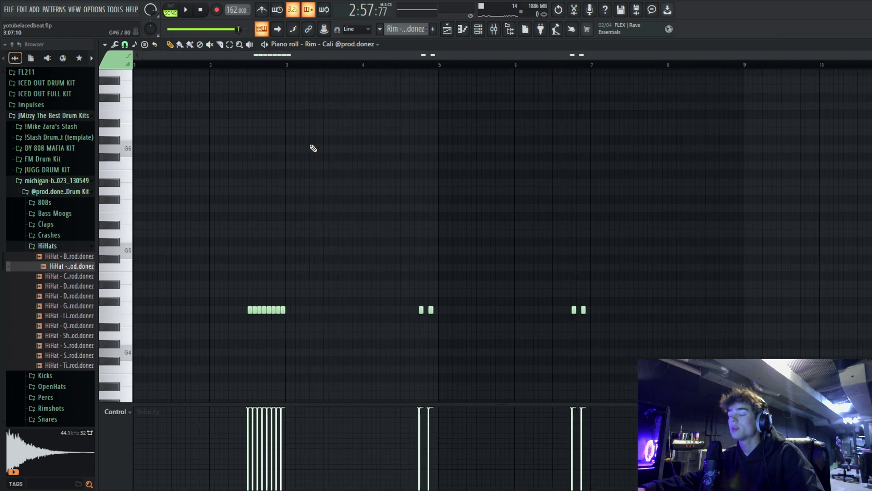
pyautogui.press('space')
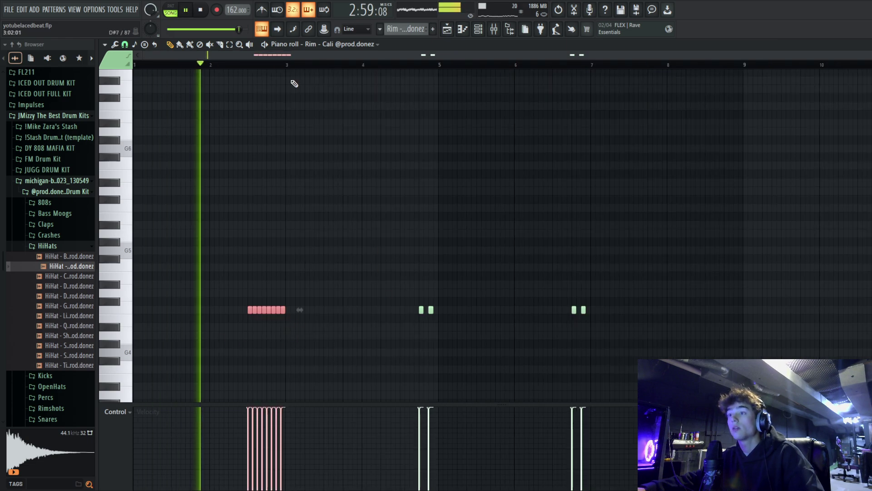
pyautogui.press('space')
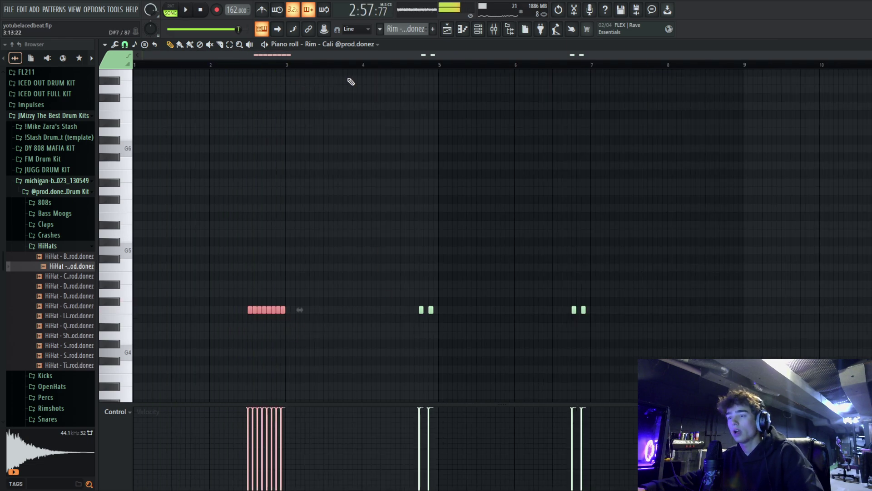
pyautogui.moveTo(339, 338); pyautogui.dragTo(181, 241)
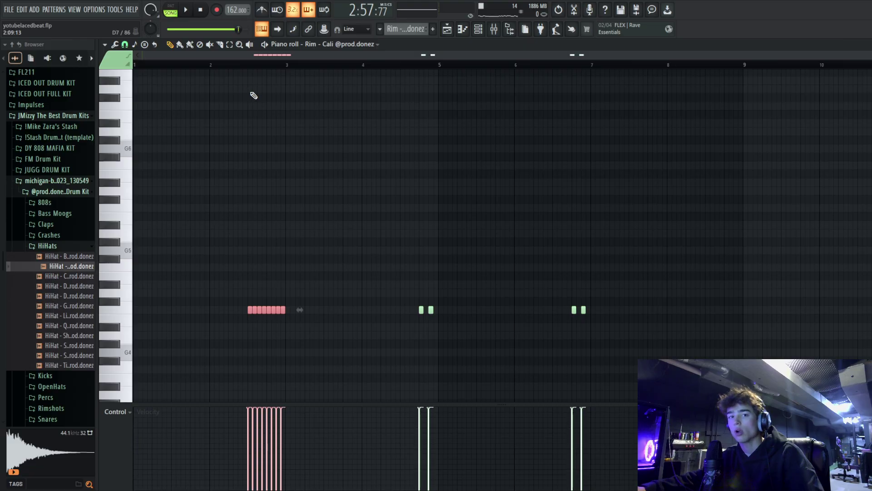
# Play the Rim - Cali roll in bar 2 and the note pairs near the ends of bars 4 and 6
pyautogui.press('space')
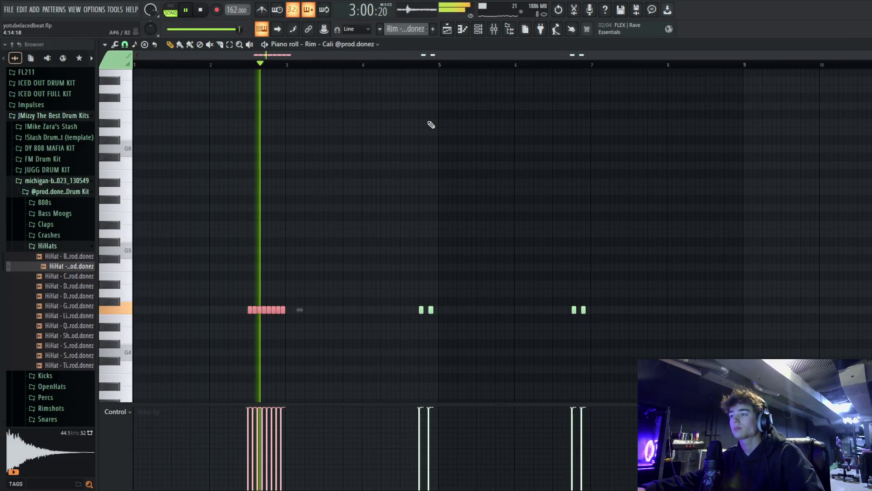
pyautogui.click(425, 63)
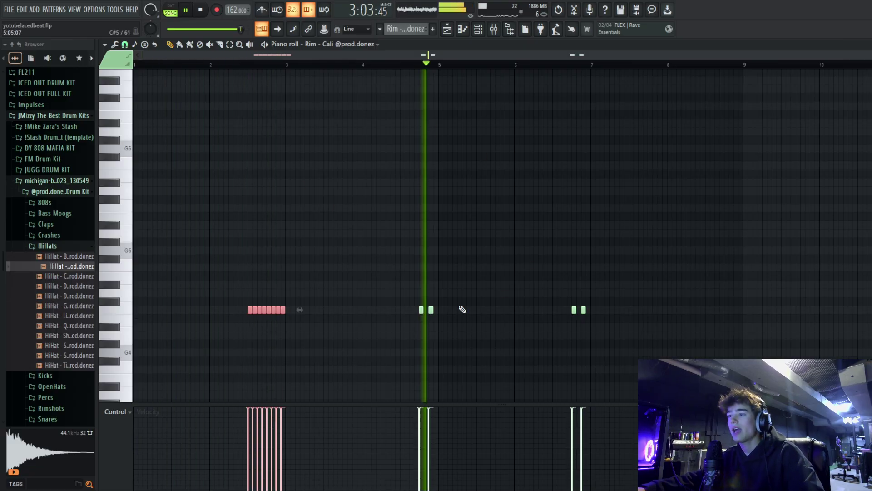
pyautogui.click(578, 63)
pyautogui.press('space')
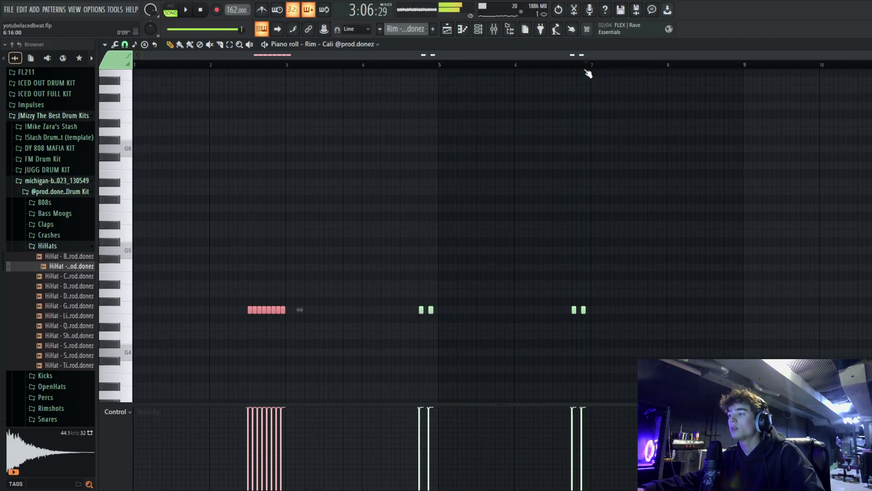
pyautogui.press('F5')
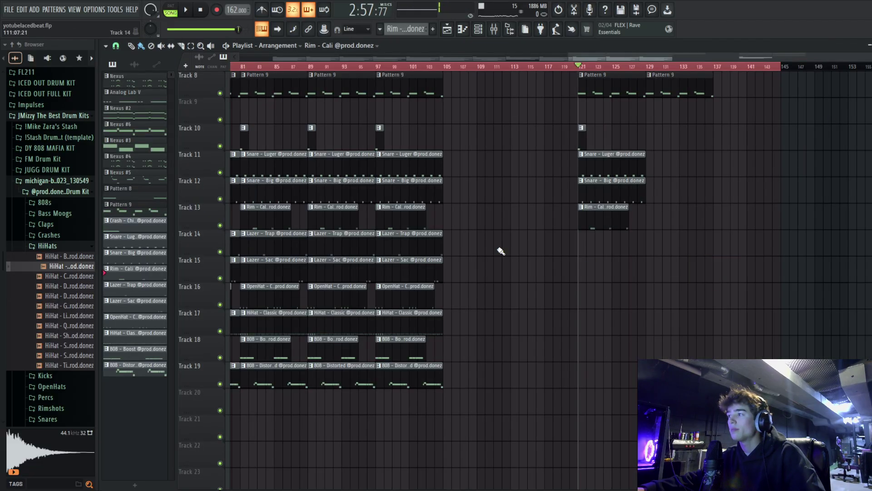
# Copy the Lazer - Trap clip to Track 14 at bar 121 and play its note pairs in the piano roll
pyautogui.moveTo(332, 249); pyautogui.dragTo(594, 253)
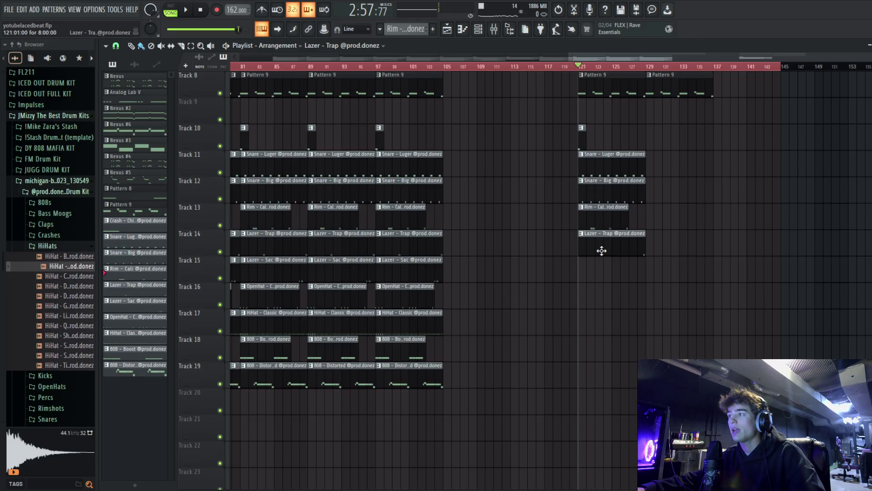
pyautogui.doubleClick(601, 251)
pyautogui.press('space')
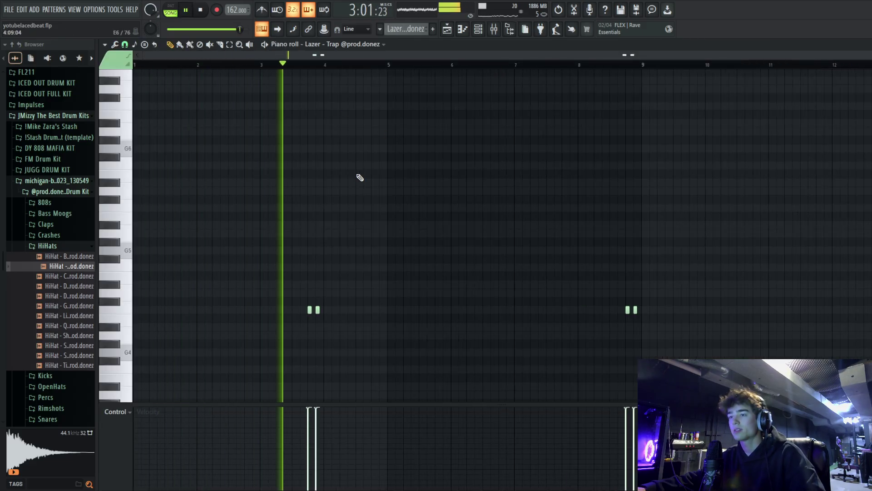
pyautogui.press('space')
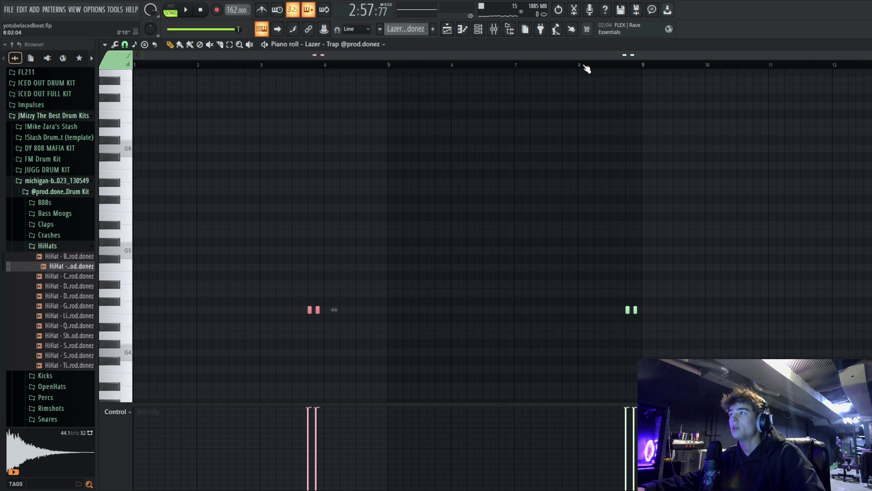
pyautogui.press('space')
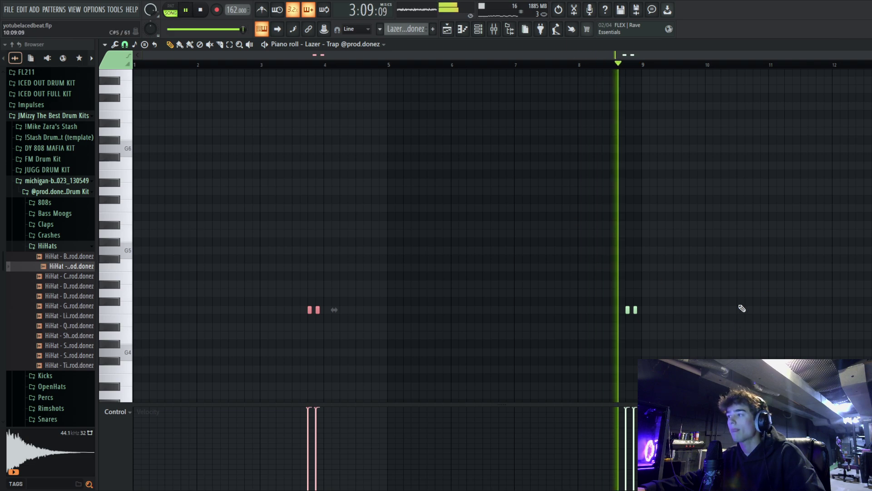
# Copy the Lazer - Sac clip to Track 15 at bar 121 and play its notes around bar 8 in the piano roll
pyautogui.press('space')
pyautogui.press('Escape')
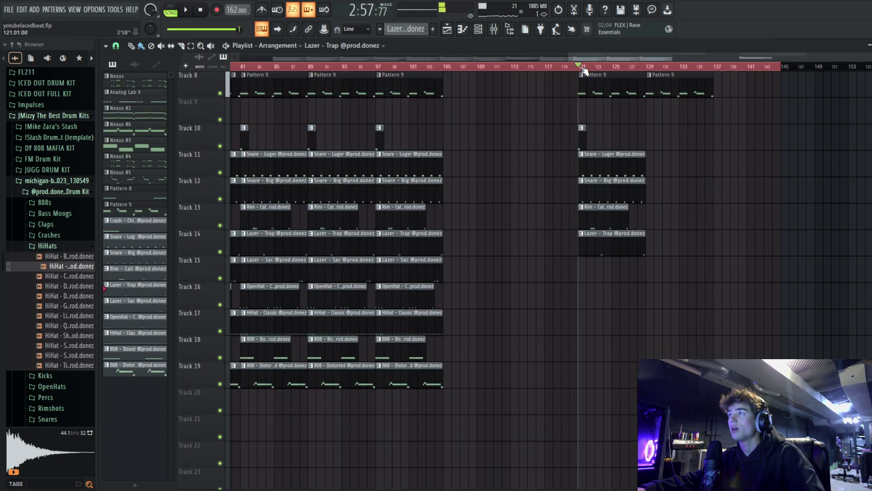
pyautogui.moveTo(341, 270)
pyautogui.keyDown('shift'); pyautogui.mouseDown()
pyautogui.moveTo(647, 271)
pyautogui.moveTo(609, 273)
pyautogui.mouseUp(); pyautogui.keyUp('shift')
pyautogui.doubleClick(610, 273)
pyautogui.press('space')
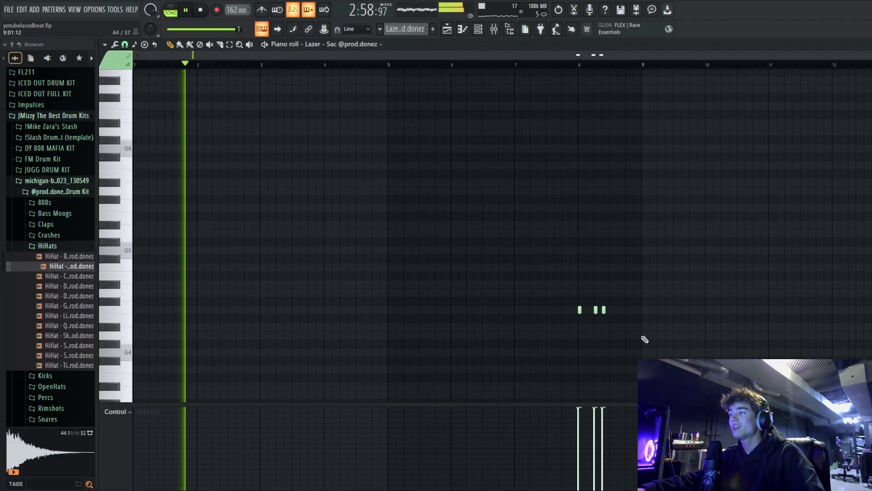
pyautogui.click(519, 66)
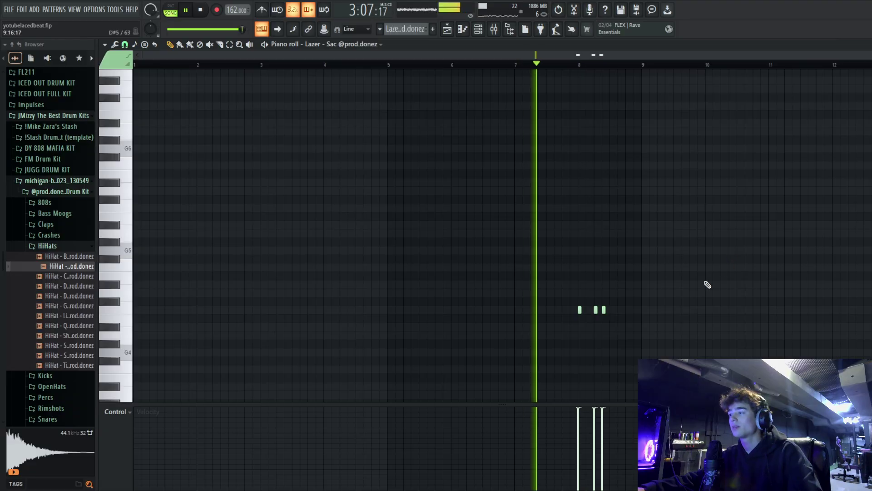
pyautogui.press('space')
pyautogui.click(866, 44)
pyautogui.click(639, 314)
pyautogui.rightClick(639, 314)
pyautogui.click(581, 67)
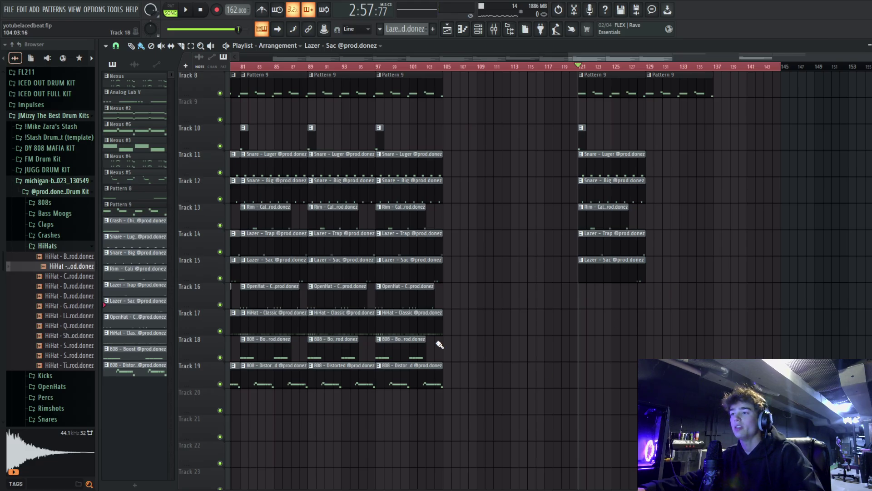
# Copy the OpenHat - Clean clip to Track 16 at bar 121 and open its notes in the piano roll
pyautogui.moveTo(406, 294); pyautogui.dragTo(613, 294)
pyautogui.doubleClick(608, 303)
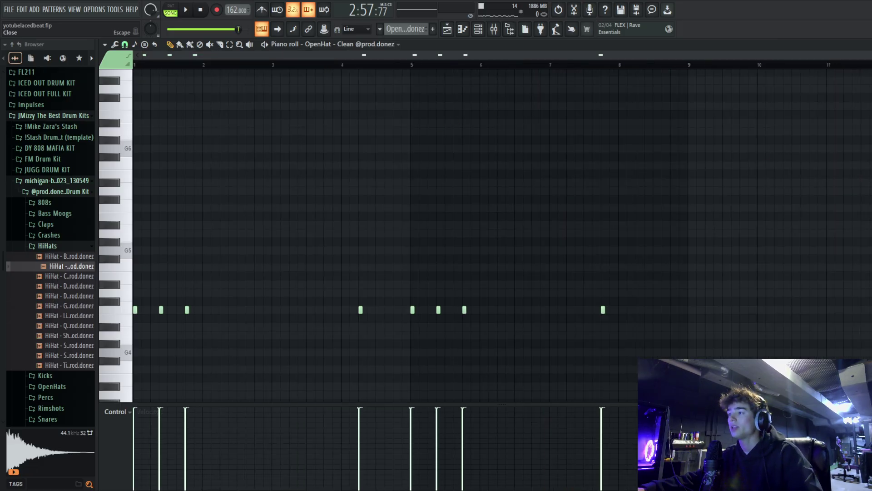
pyautogui.click(871, 45)
pyautogui.scroll(-3, 664, 292)
pyautogui.scroll(1, 650, 304)
pyautogui.scroll(-1, 647, 305)
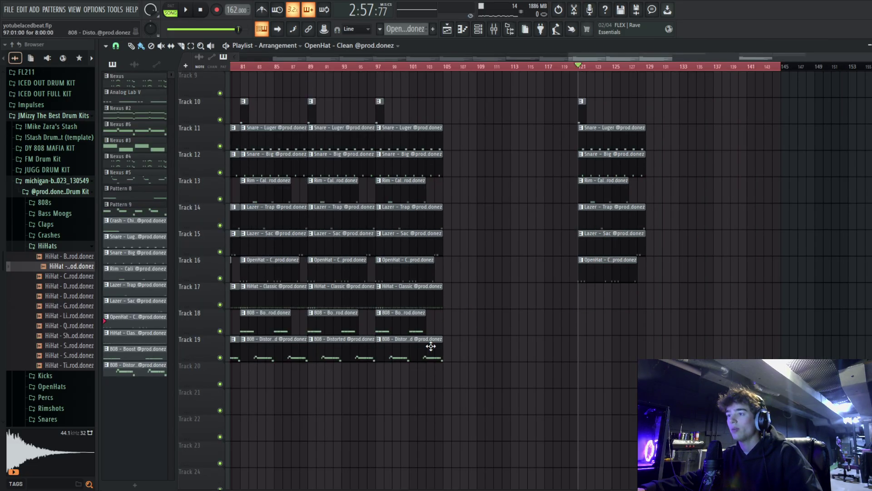
pyautogui.moveTo(486, 377); pyautogui.dragTo(375, 309)
pyautogui.doubleClick(604, 266)
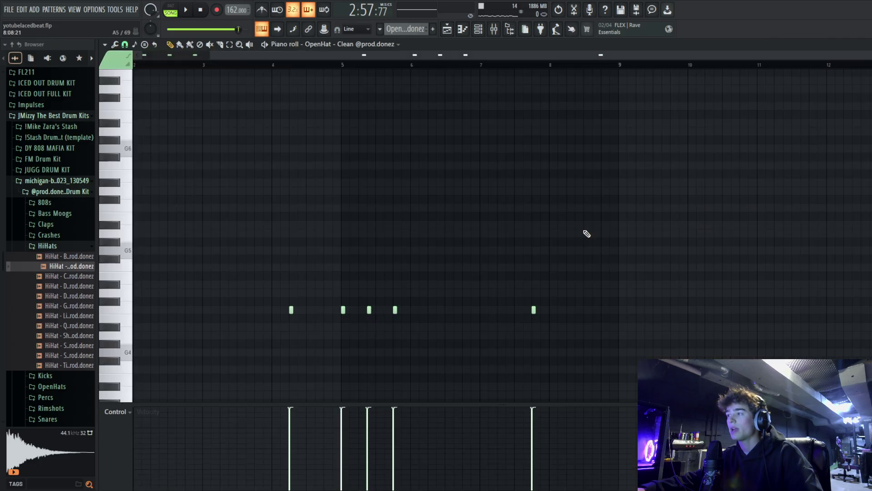
# Play the OpenHat - Clean pattern, selecting the three notes in bar 1 and the single note in bar 4 along the way
pyautogui.press('space')
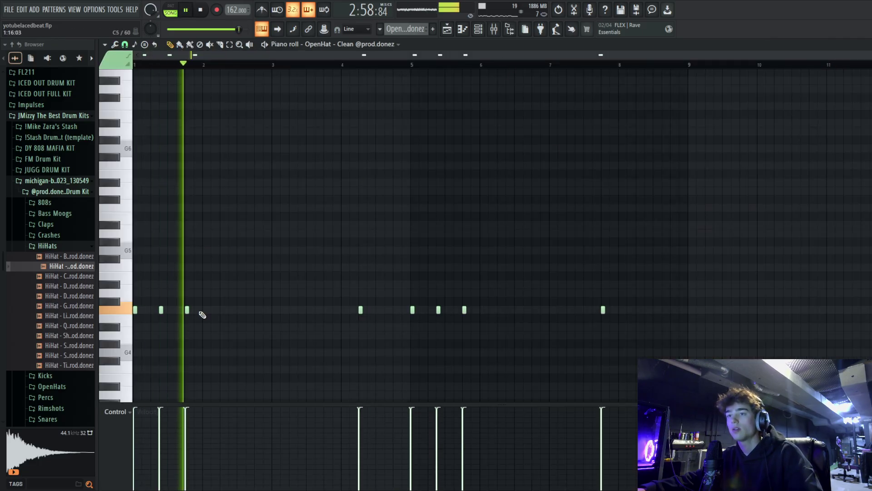
pyautogui.moveTo(275, 361); pyautogui.dragTo(135, 291)
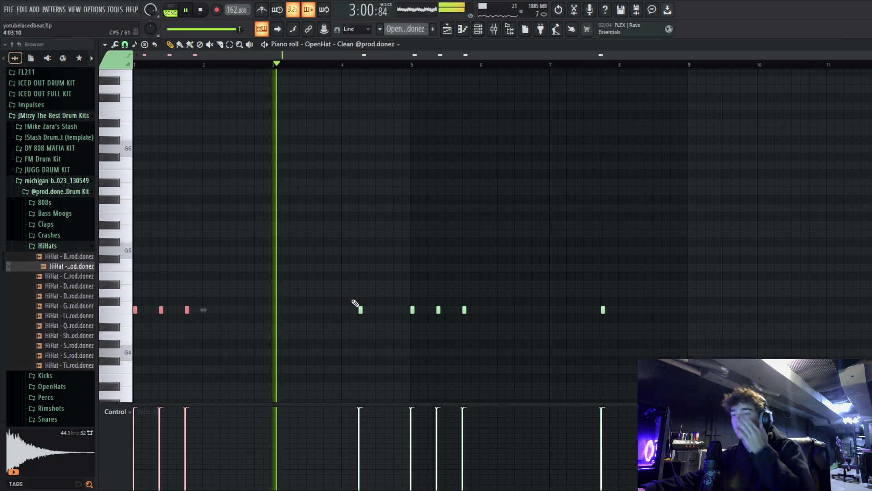
pyautogui.moveTo(395, 334); pyautogui.dragTo(351, 293)
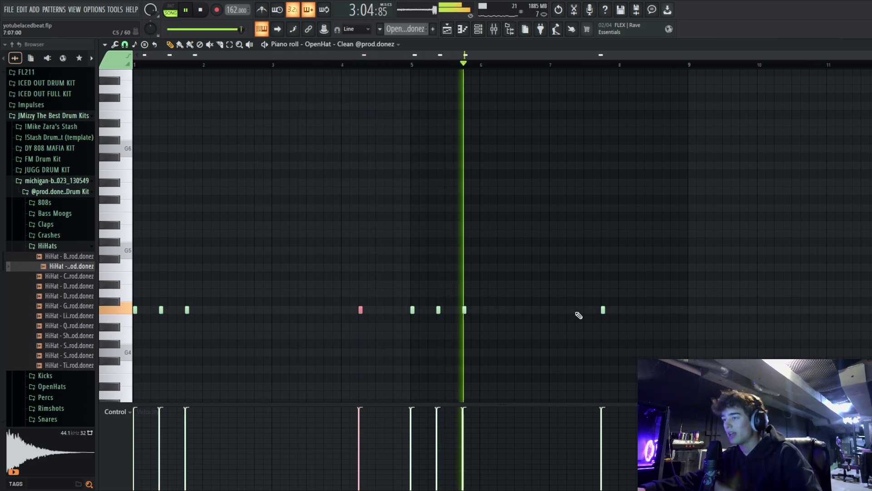
pyautogui.keyDown('ctrl'); pyautogui.click(625, 361); pyautogui.keyUp('ctrl')
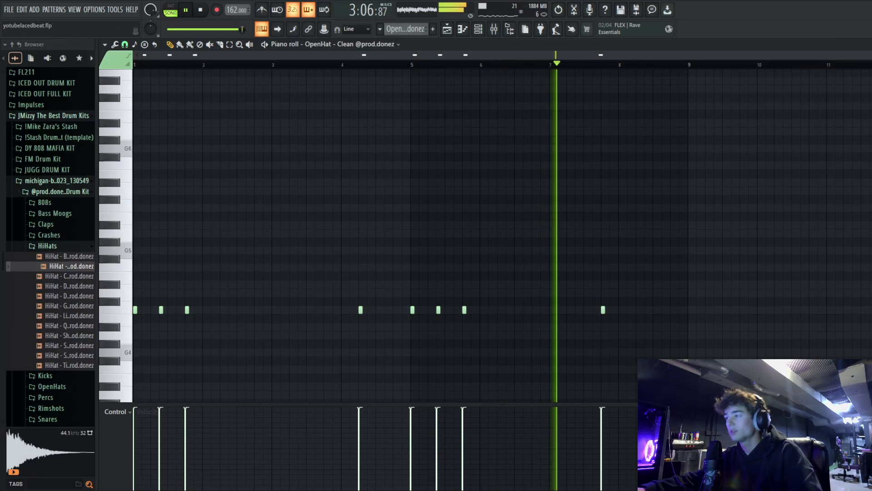
pyautogui.press('F5')
pyautogui.click(692, 317)
pyautogui.rightClick(692, 318)
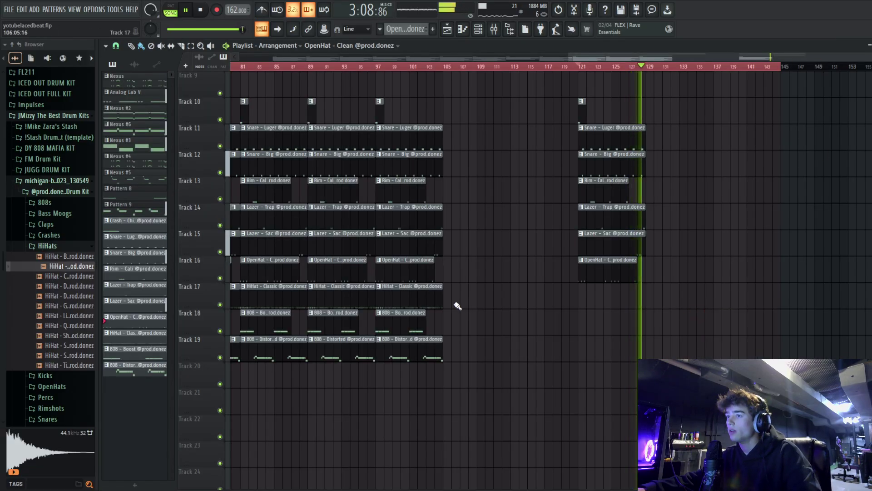
# Copy the HiHat - Classic clip to Track 17 at bar 121 and open its notes in the piano roll
pyautogui.click(428, 299)
pyautogui.press('space')
pyautogui.click(628, 298)
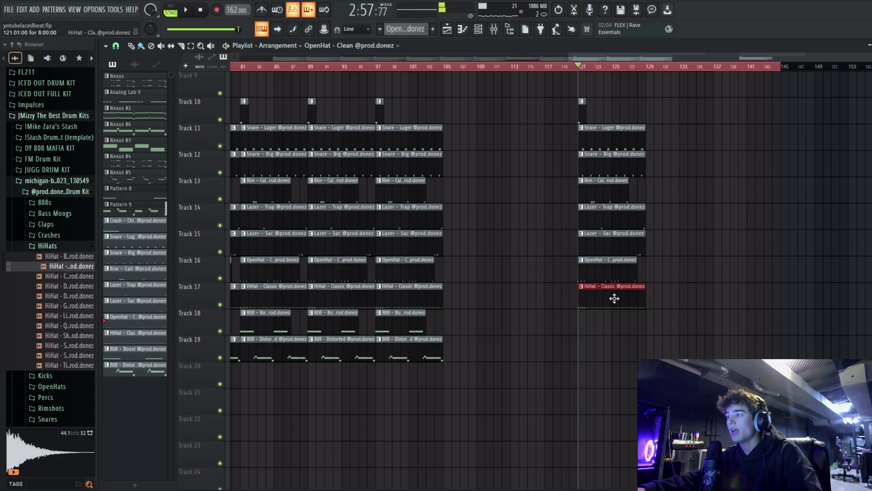
pyautogui.doubleClick(615, 298)
# Review the HiHat - Classic channel's sampler settings, including its precomputed effects
pyautogui.click(371, 50)
pyautogui.click(438, 162)
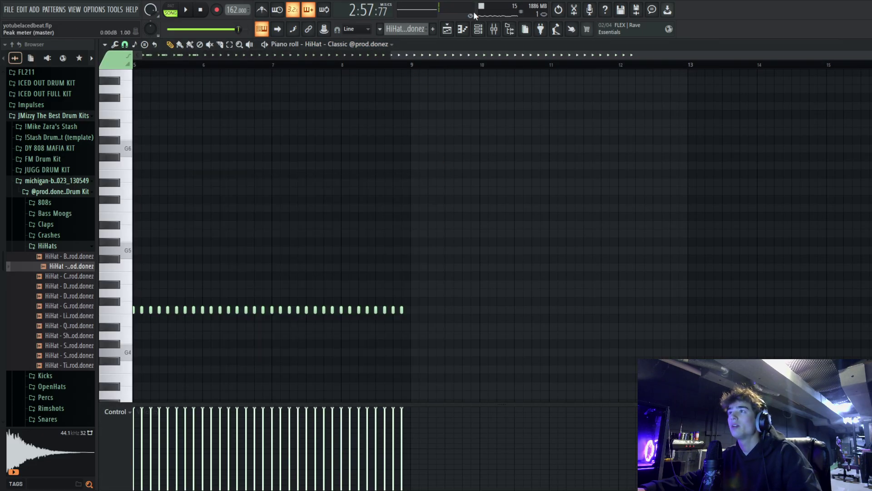
pyautogui.click(493, 29)
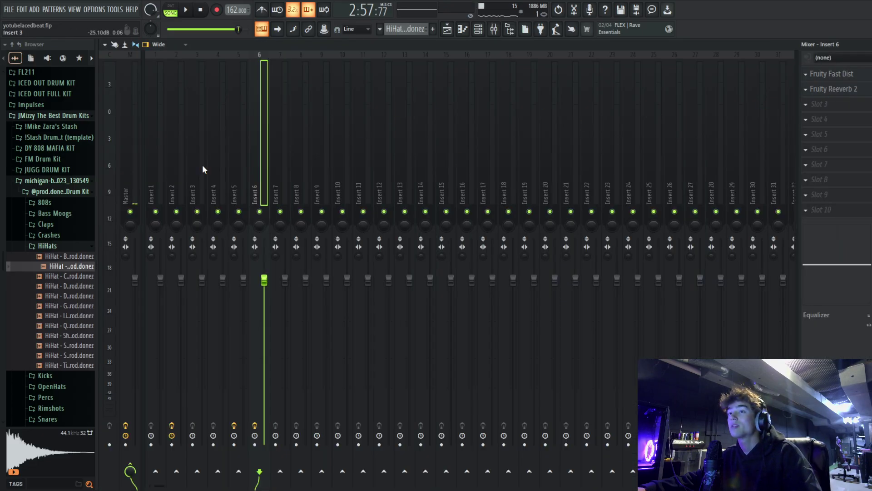
pyautogui.press('F9')
pyautogui.click(387, 47)
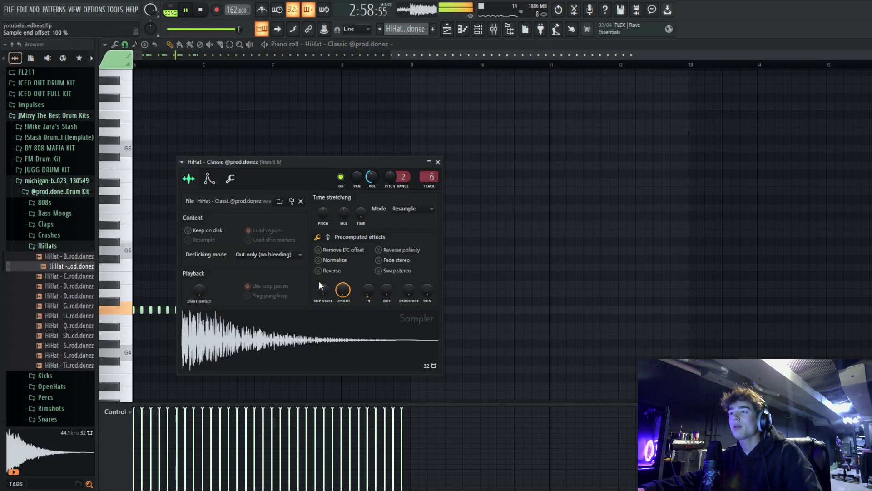
pyautogui.press('space')
pyautogui.click(328, 237)
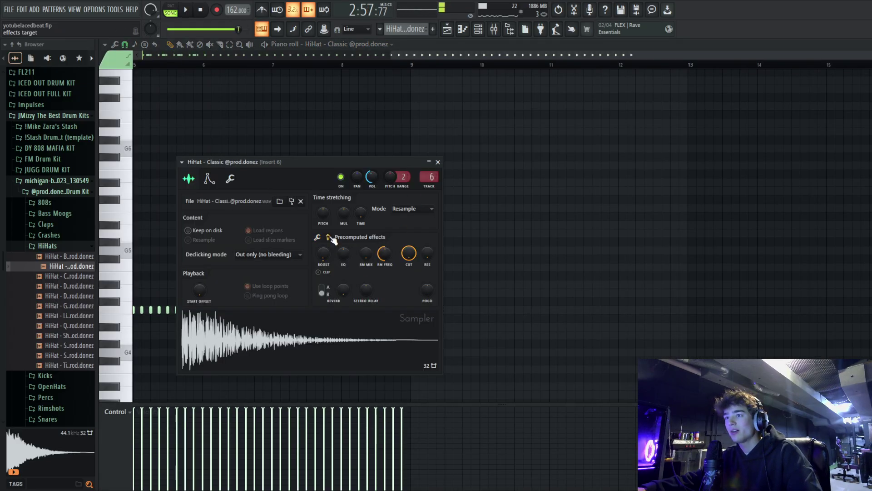
pyautogui.click(438, 163)
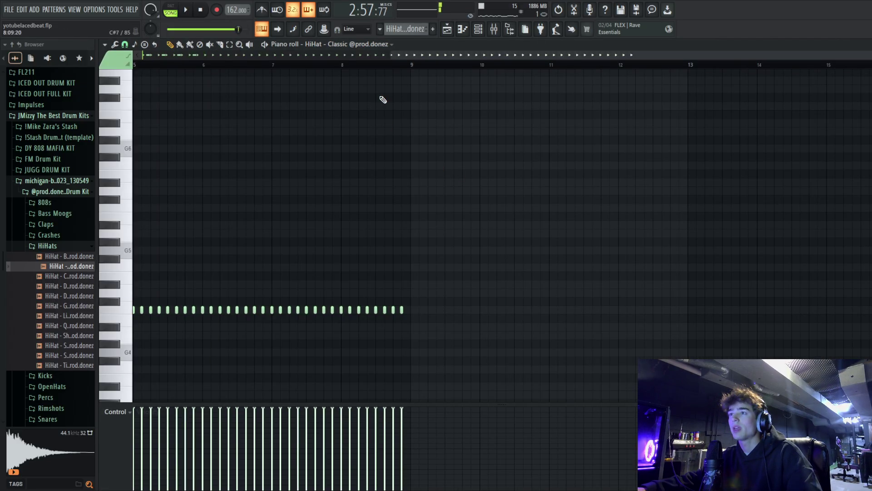
# Inspect the Fruity Fast Dist settings on the hi-hat's mixer track, Insert 6
pyautogui.click(496, 29)
pyautogui.click(820, 74)
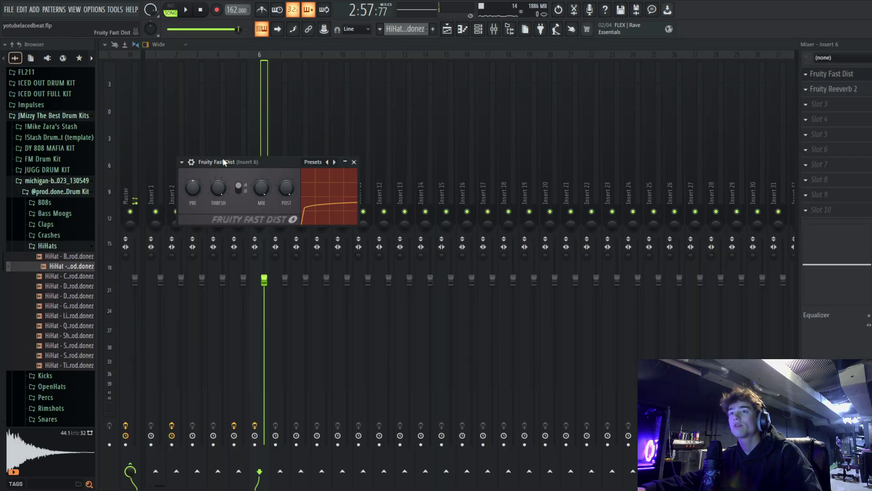
pyautogui.click(354, 162)
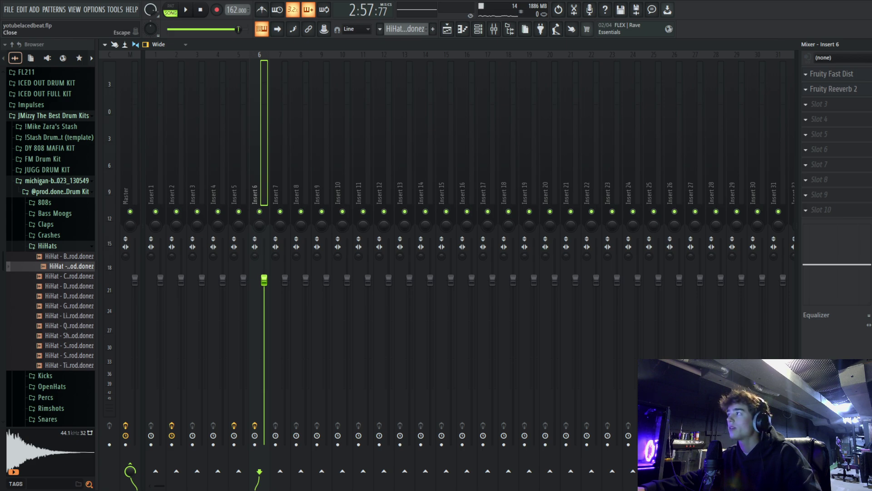
pyautogui.press('Escape')
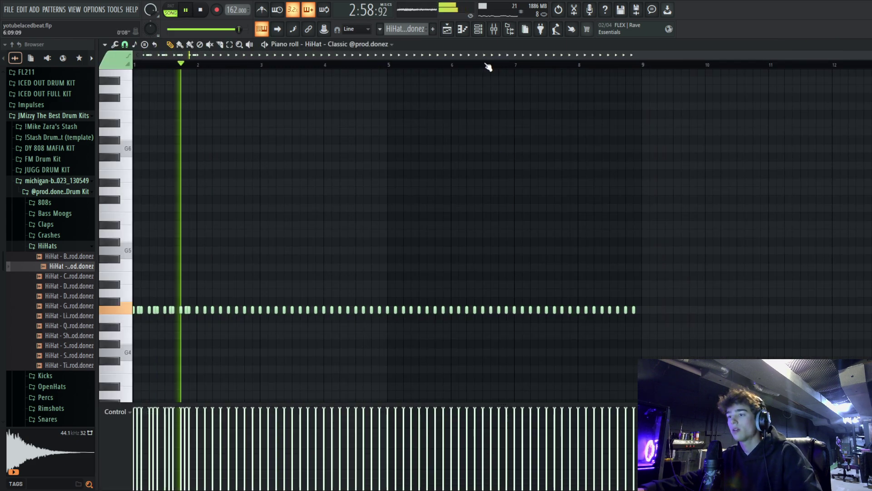
# Play the beat from bar 121 several times while viewing the hi-hat's effects on mixer Insert 6
pyautogui.click(494, 30)
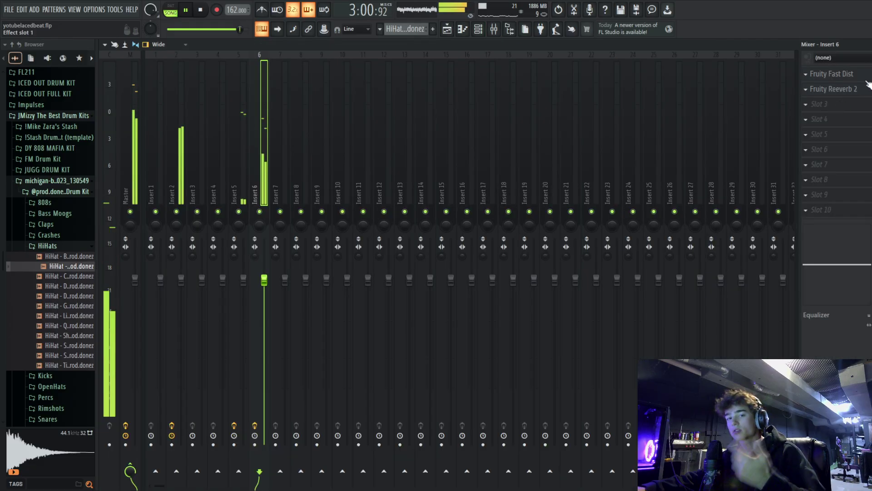
pyautogui.press('space')
pyautogui.press('space')
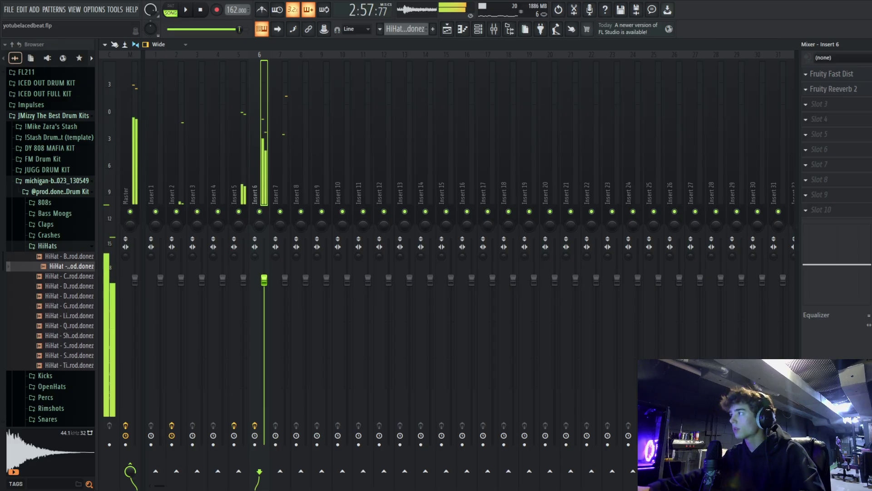
pyautogui.press('space')
pyautogui.press('space')
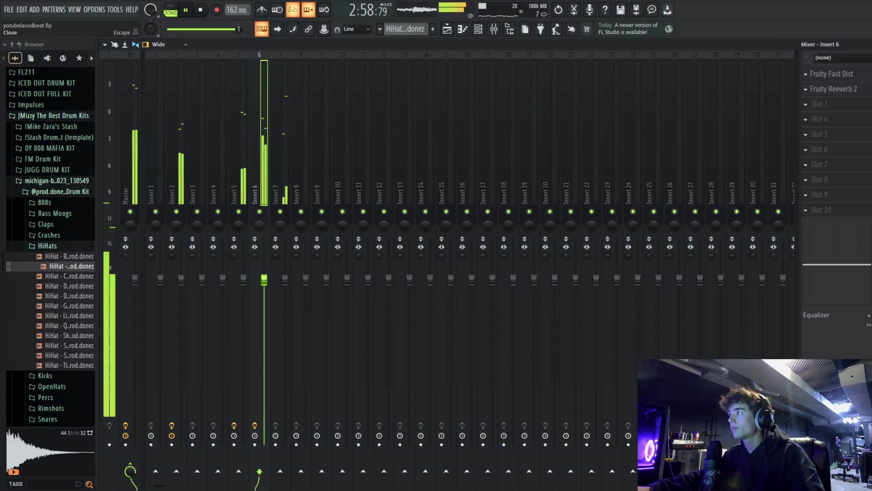
pyautogui.press('F9')
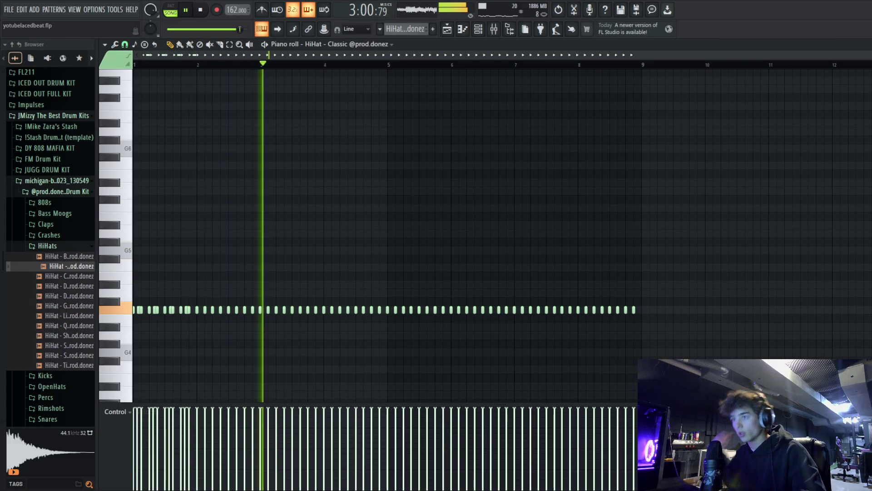
# Select the HiHat - Classic notes in bar 1, including the four longer roll groups, and play them
pyautogui.press('space')
pyautogui.scroll(6, 158, 56)
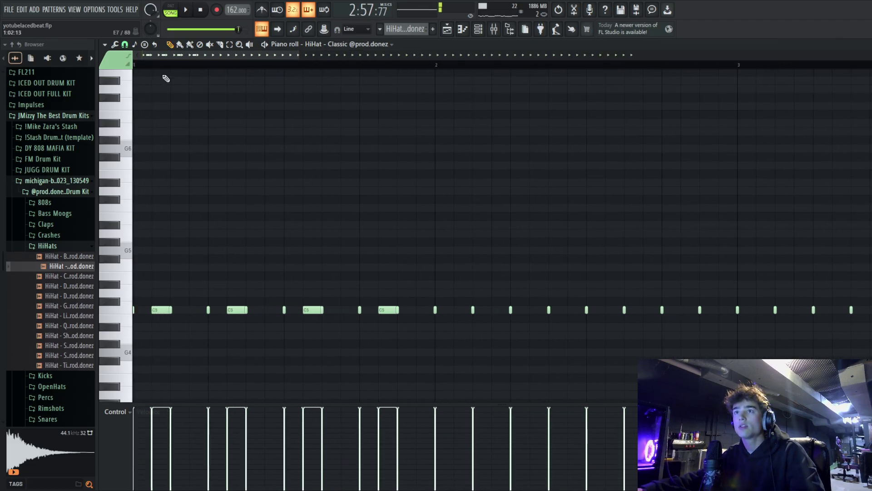
pyautogui.moveTo(408, 338); pyautogui.dragTo(10, 246)
pyautogui.press('space')
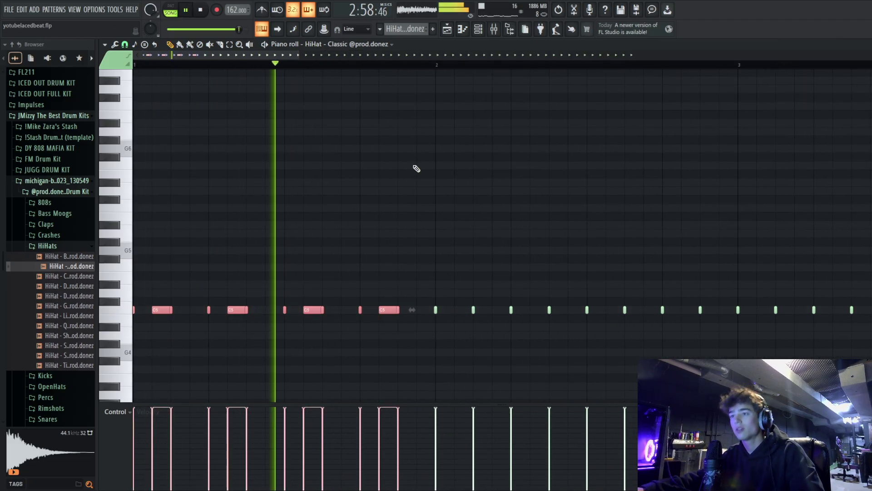
pyautogui.press('space')
# Copy the 808 - Boost and 808 - Distorted clips together to Tracks 18 and 19 at bar 121
pyautogui.press('F5')
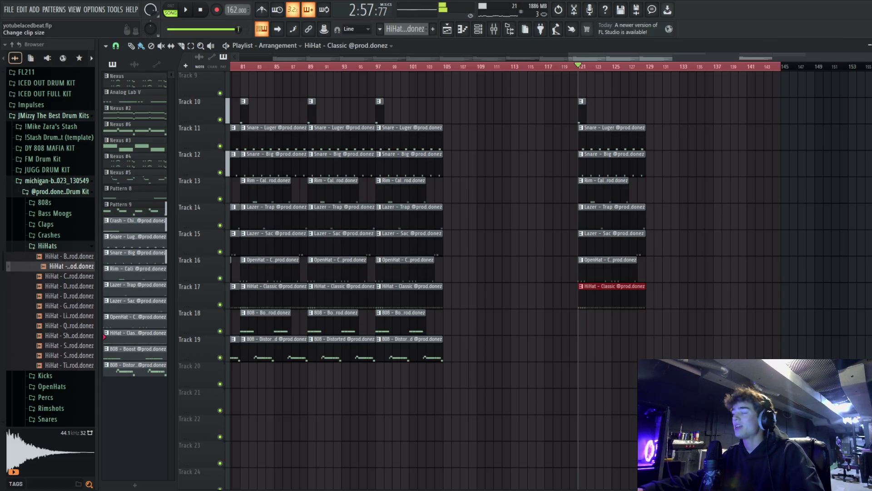
pyautogui.moveTo(706, 329); pyautogui.dragTo(546, 113)
pyautogui.click(726, 318)
pyautogui.rightClick(783, 320)
pyautogui.moveTo(330, 404); pyautogui.dragTo(340, 327)
pyautogui.moveTo(337, 320); pyautogui.dragTo(609, 319)
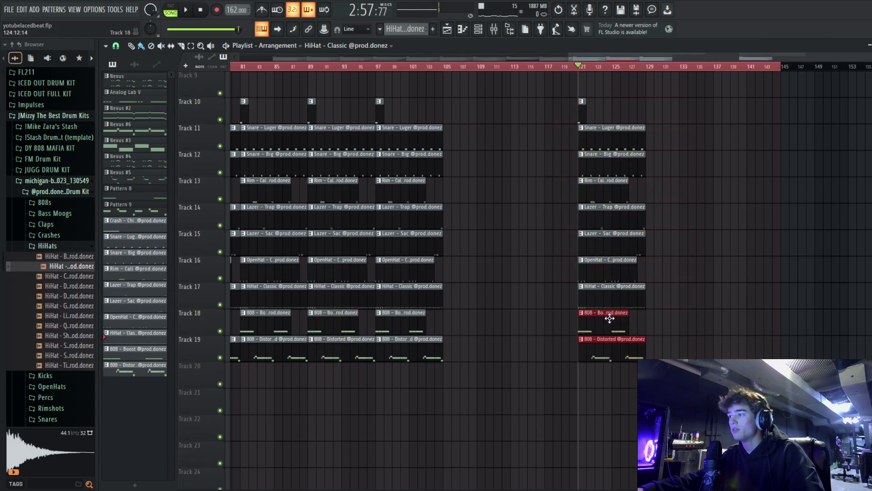
# Look at the 808 - Boost notes and delete the 808 - Distorted clip from Track 19 at bar 121
pyautogui.doubleClick(593, 332)
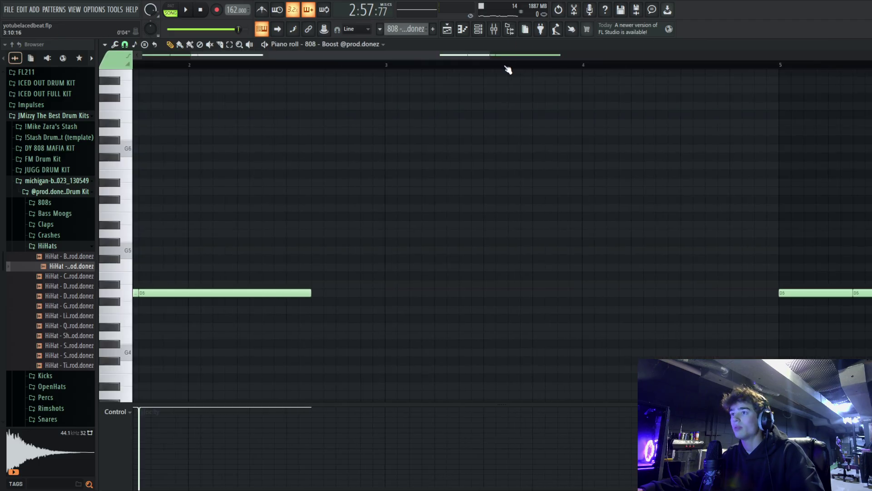
pyautogui.press('Escape')
pyautogui.rightClick(632, 351)
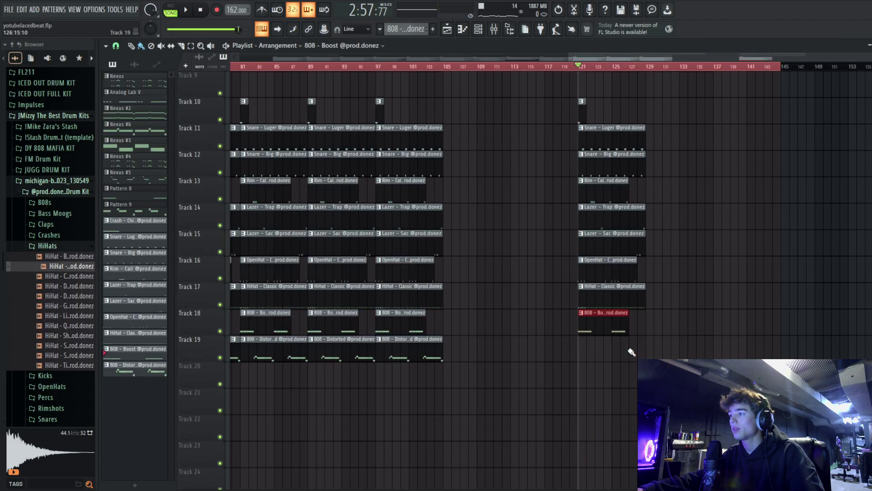
# Play the 808 - Boost pattern and review its two groups of three notes in the piano roll
pyautogui.doubleClick(615, 328)
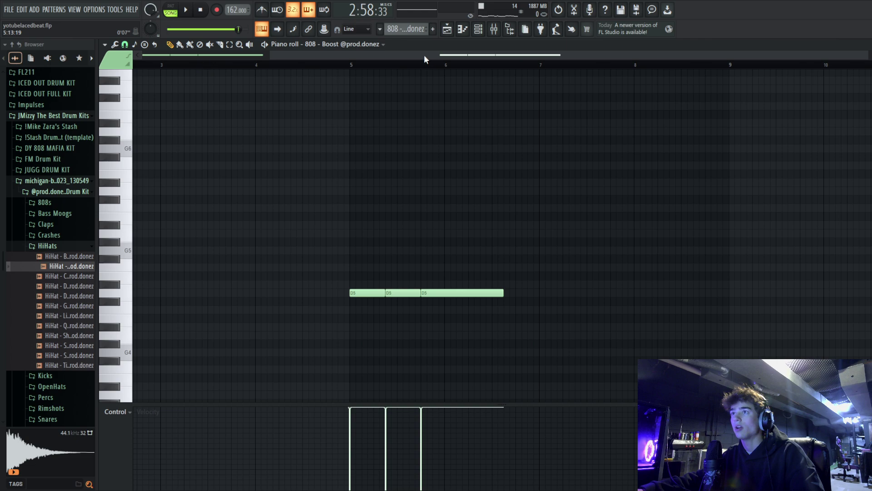
pyautogui.press('space')
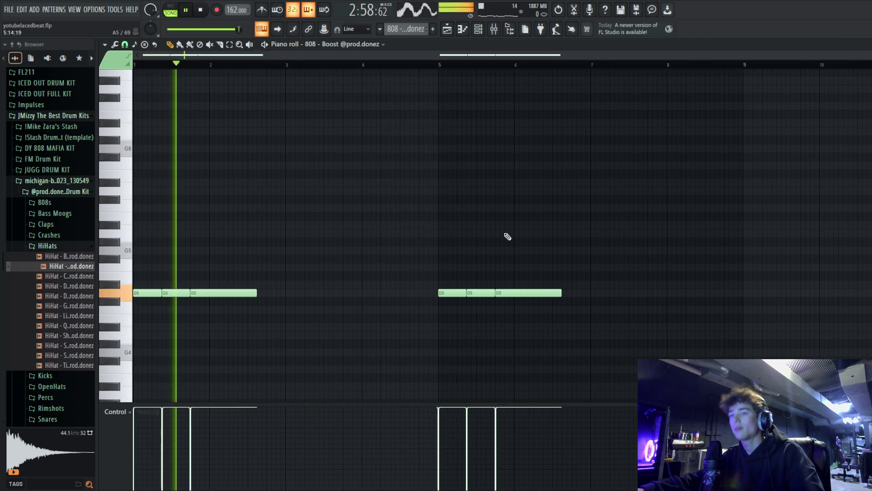
pyautogui.press('Escape')
pyautogui.click(664, 350)
pyautogui.rightClick(664, 350)
pyautogui.doubleClick(617, 324)
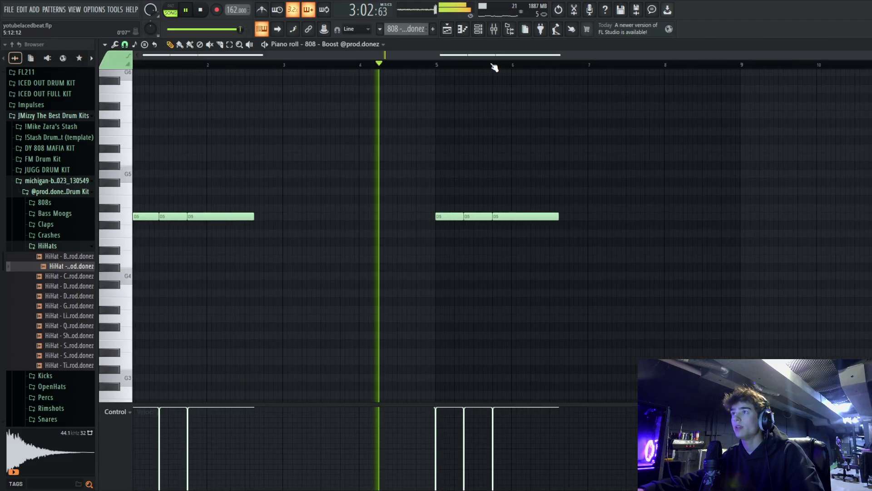
pyautogui.press('Escape')
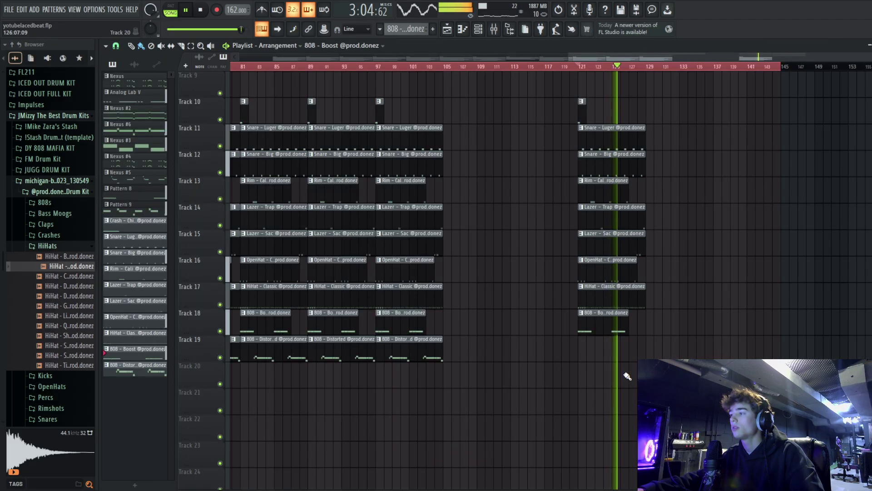
# Place the 808 - Distorted clip on Track 19 at bar 121 and play back all of its notes in the piano roll
pyautogui.moveTo(643, 350); pyautogui.dragTo(599, 349)
pyautogui.press('space')
pyautogui.doubleClick(600, 349)
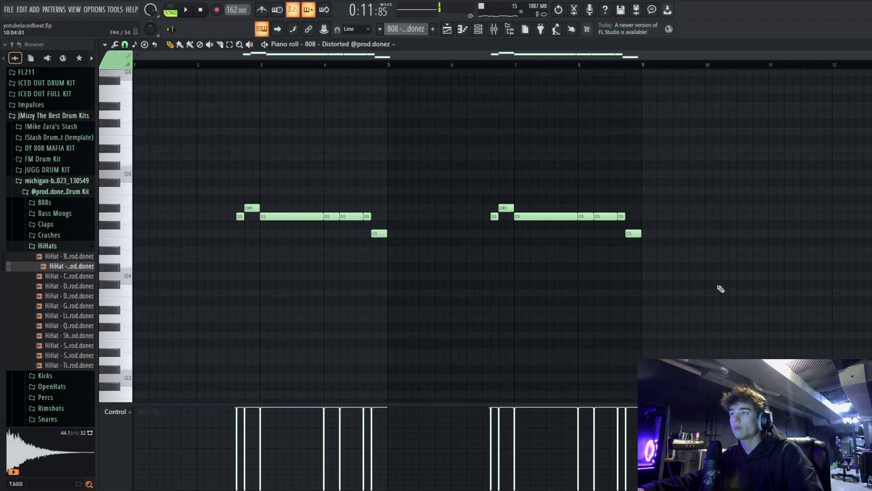
pyautogui.hotkey('ctrl', 'a')
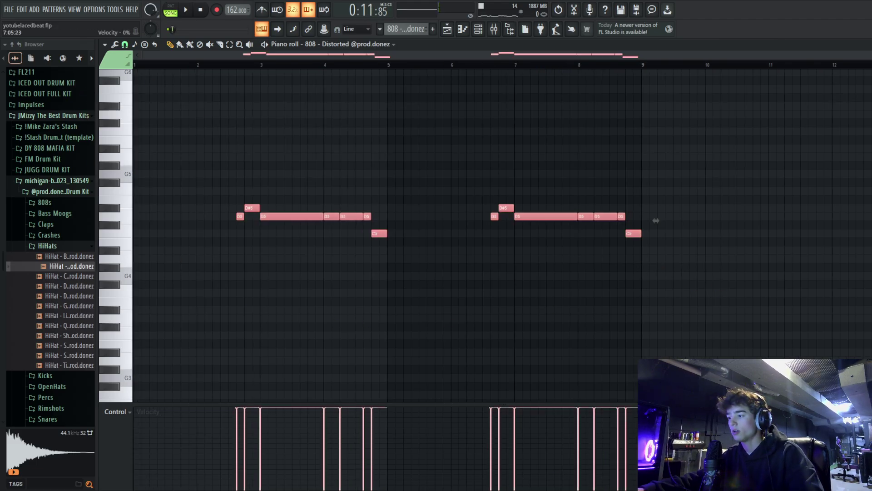
pyautogui.press('space')
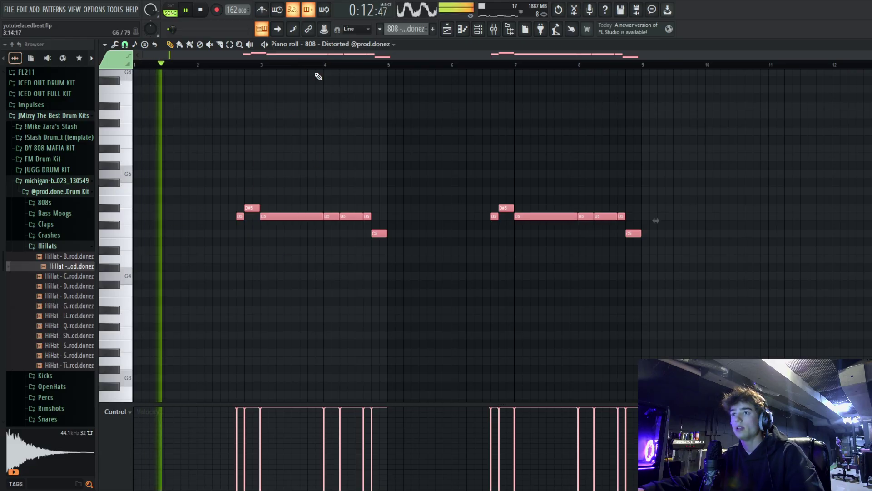
pyautogui.scroll(2, 263, 69)
pyautogui.scroll(2, 263, 71)
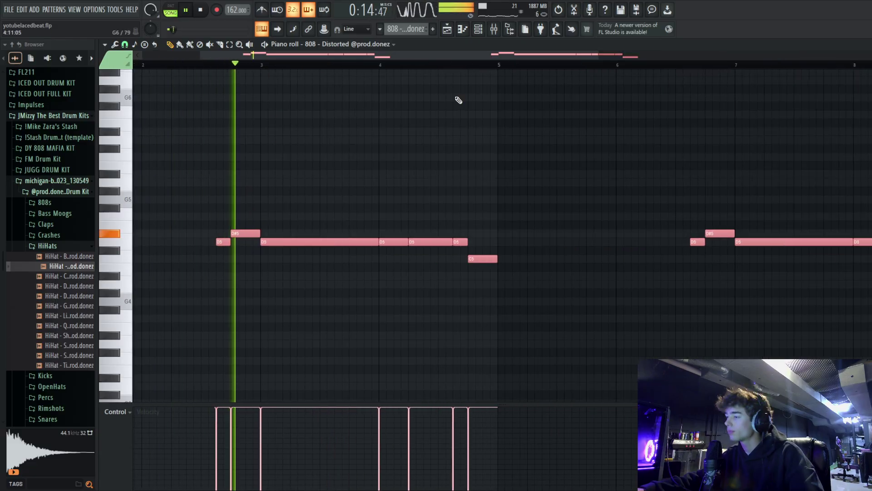
pyautogui.press('F5')
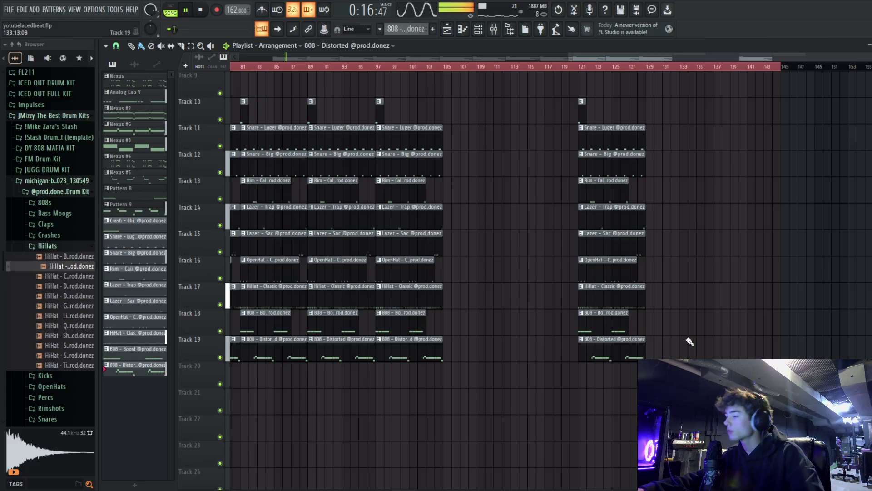
# Duplicate the drum and 808 clips on Tracks 10 to 19 from bar 121 to bar 129
pyautogui.moveTo(697, 350); pyautogui.dragTo(557, 119)
pyautogui.moveTo(621, 141); pyautogui.dragTo(690, 142)
pyautogui.scroll(3, 767, 273)
pyautogui.scroll(-3, 772, 282)
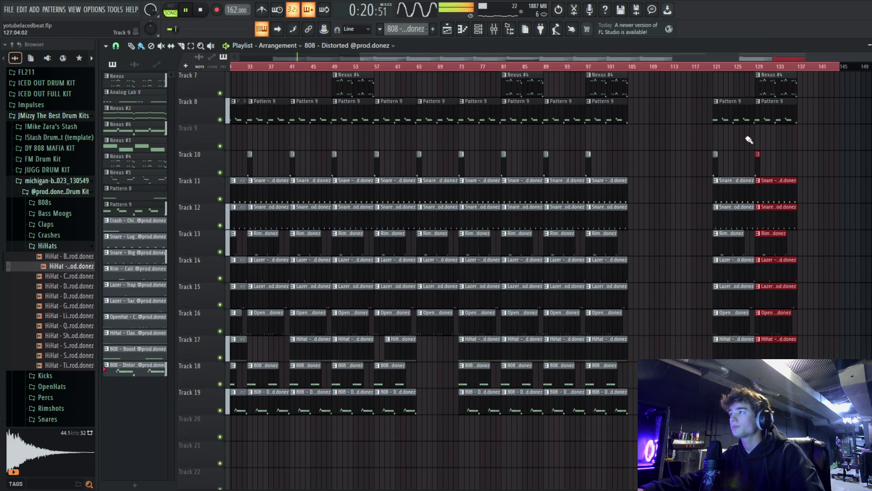
pyautogui.scroll(4, 815, 268)
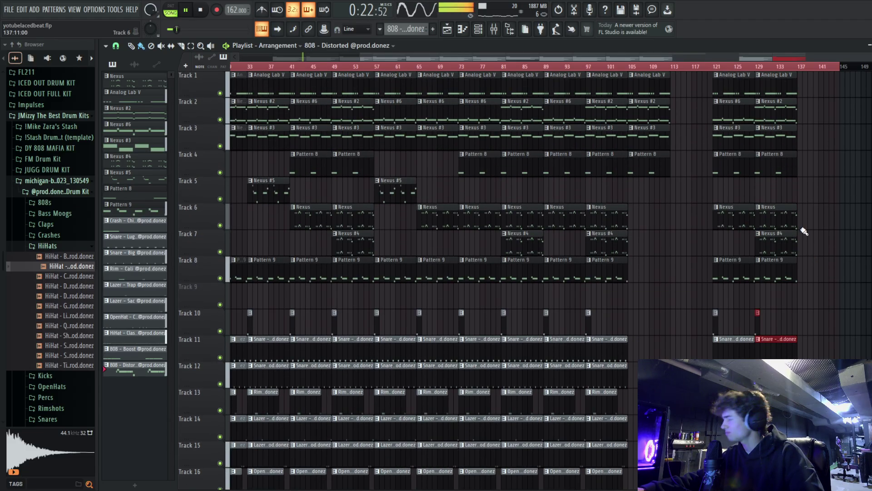
pyautogui.press('space')
# Move the playback position to bar 121 and review the first four Analog Lab V notes in the piano roll
pyautogui.scroll(-2, 765, 68)
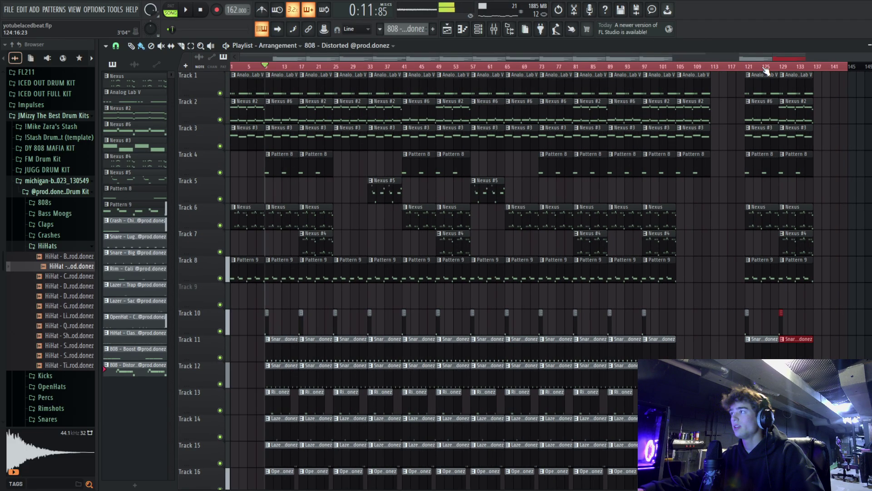
pyautogui.scroll(-4, 775, 347)
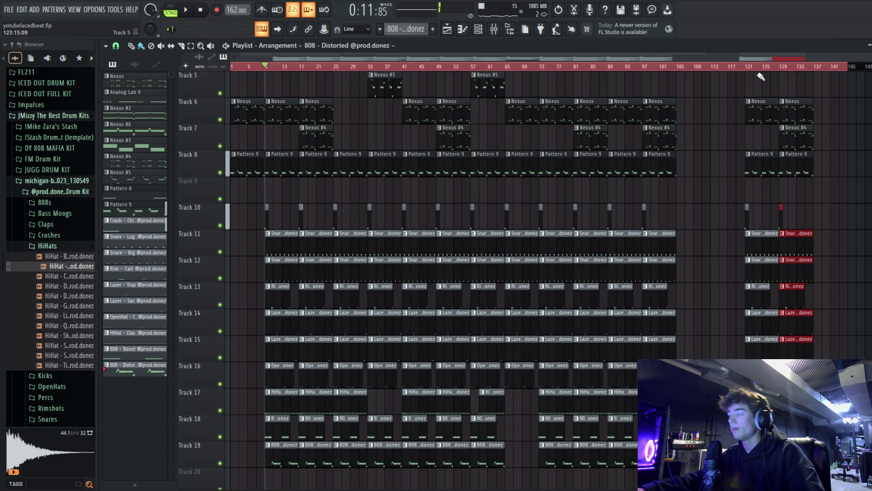
pyautogui.scroll(4, 781, 182)
pyautogui.click(749, 67)
pyautogui.doubleClick(425, 117)
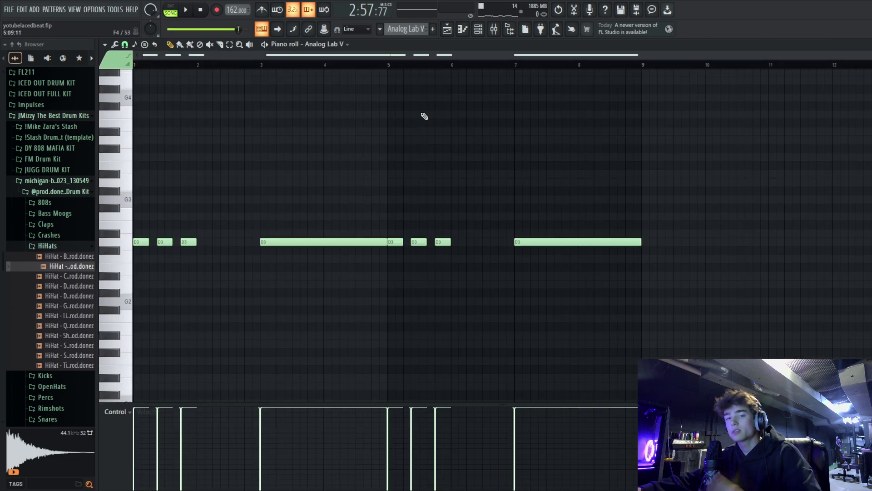
pyautogui.moveTo(373, 280); pyautogui.dragTo(156, 239)
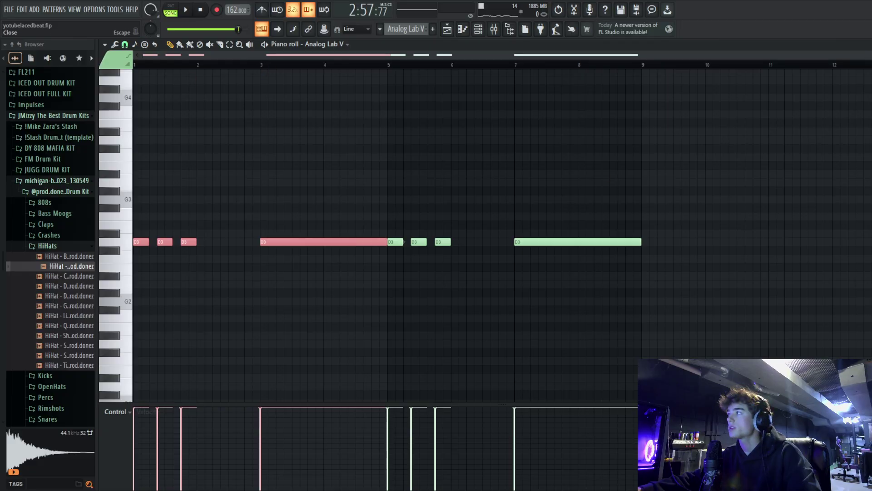
pyautogui.press('Escape')
# Place an Analog Lab V clip on Track 1 at bar 137 and play its notes from there
pyautogui.click(779, 67)
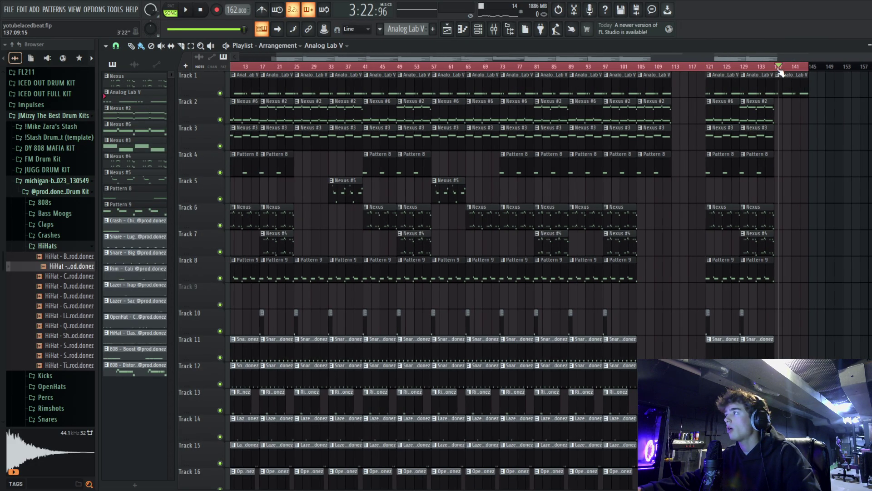
pyautogui.doubleClick(782, 80)
pyautogui.press('space')
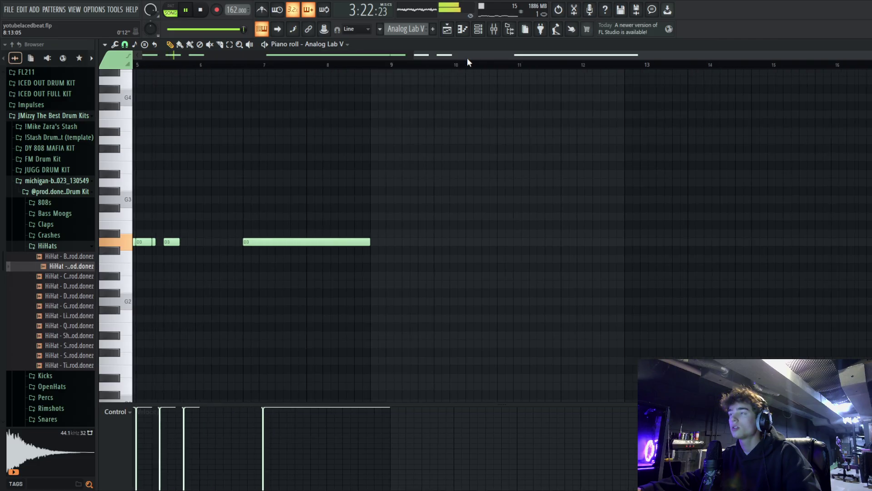
pyautogui.press('space')
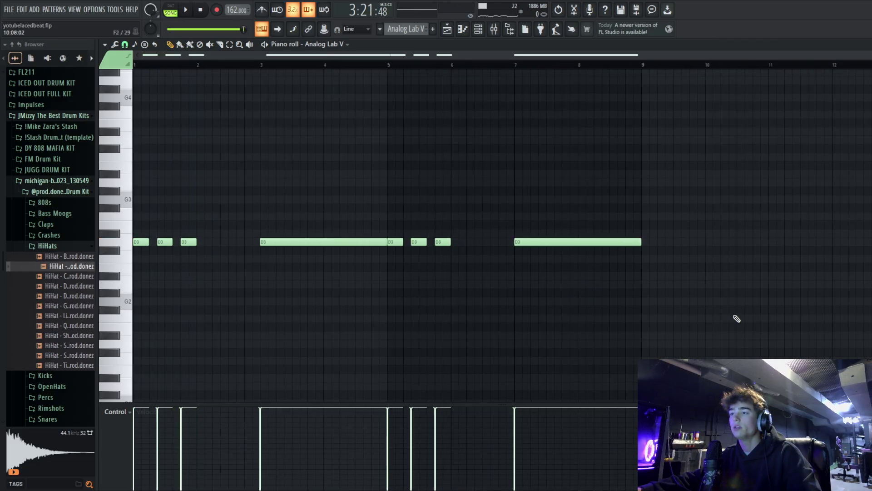
pyautogui.hotkey('ctrl', 'a')
pyautogui.press('Escape')
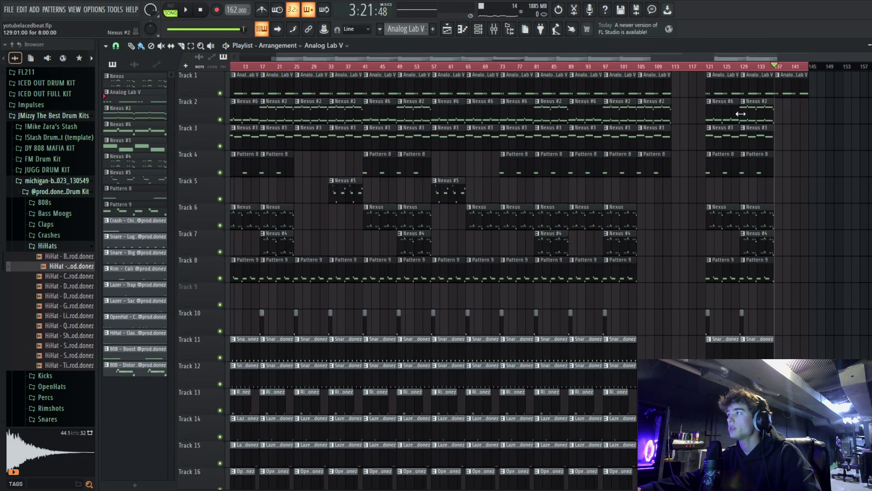
# Place a Nexus clip on Track 6 at bar 137, play it and select the opening note group in its pattern
pyautogui.press('space')
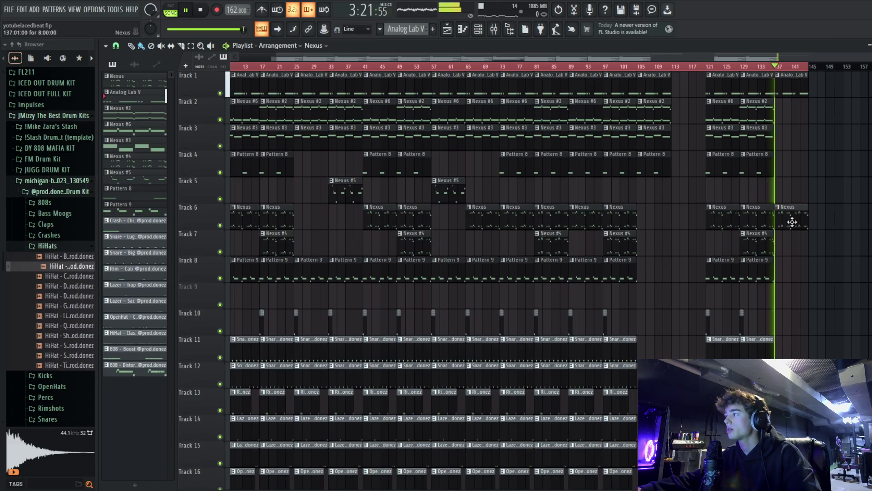
pyautogui.doubleClick(789, 222)
pyautogui.scroll(5, 318, 235)
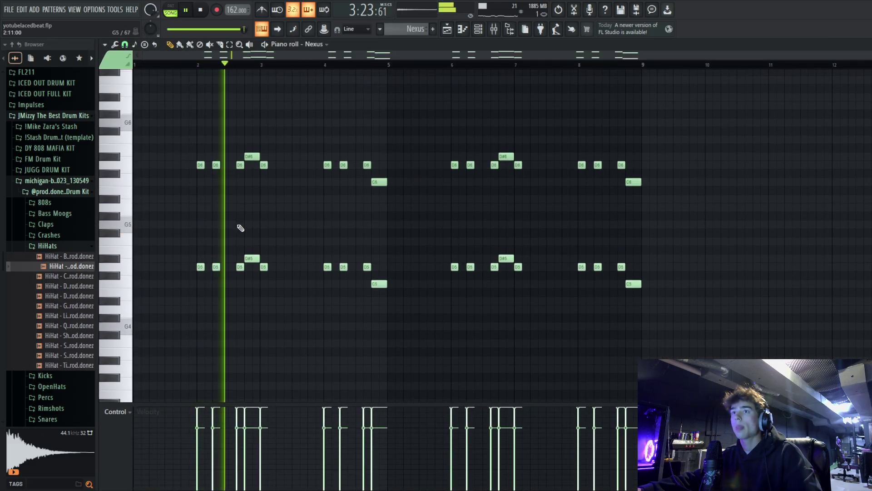
pyautogui.moveTo(269, 306); pyautogui.dragTo(175, 65)
pyautogui.press('space')
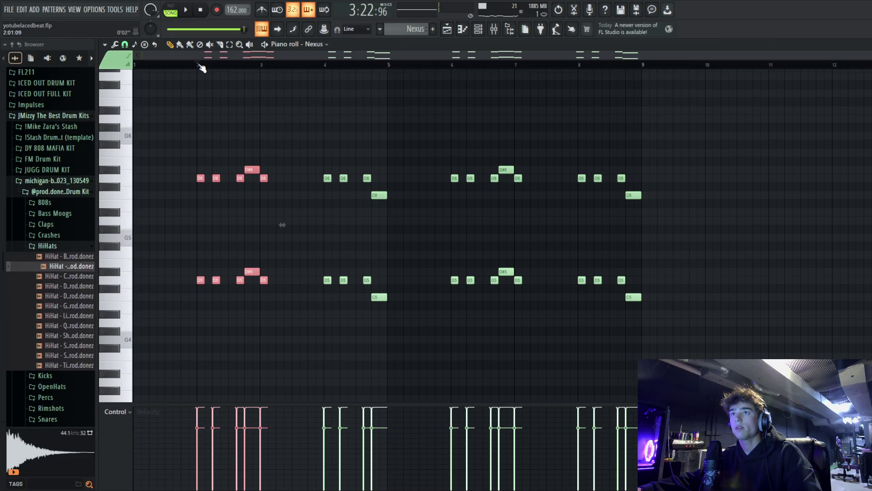
# Try the opening phrase of the Nexus pattern with selected notes deleted, play it, and undo the deletion
pyautogui.scroll(2, 200, 68)
pyautogui.moveTo(229, 166); pyautogui.dragTo(277, 172)
pyautogui.press('space')
pyautogui.press('space')
pyautogui.moveTo(283, 142); pyautogui.dragTo(291, 176)
pyautogui.press('Delete')
pyautogui.press('space')
pyautogui.press('space')
pyautogui.hotkey('ctrl', 'z')
pyautogui.hotkey('ctrl', 'z')
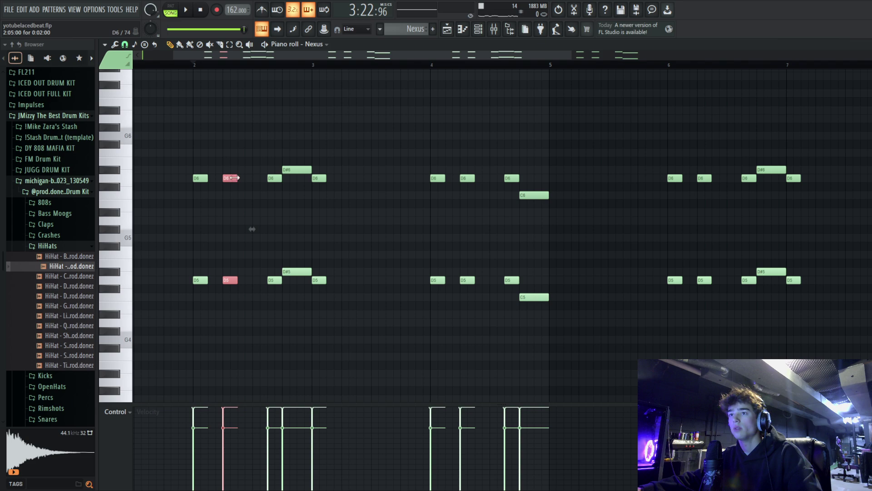
pyautogui.hotkey('ctrl', 'z')
# Play the Nexus phrase again and select the D and D# notes just before bar 3 in both octaves
pyautogui.press('space')
pyautogui.rightClick(291, 143)
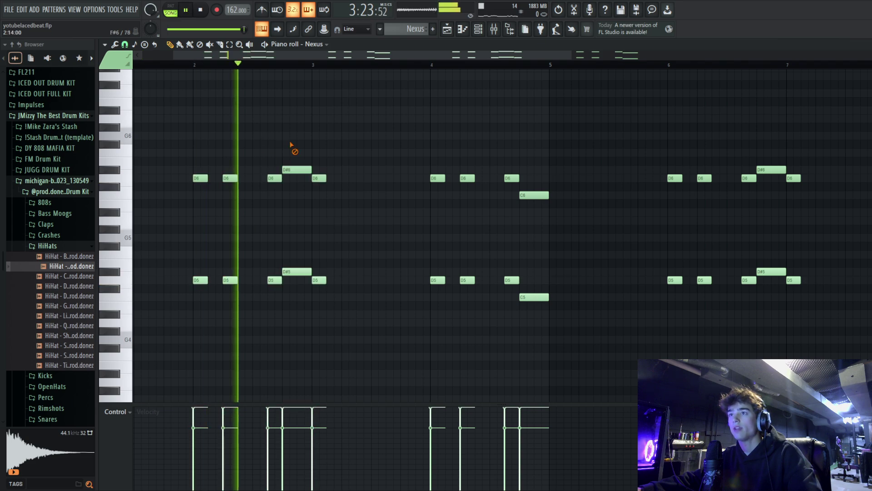
pyautogui.scroll(-3, 376, 69)
pyautogui.press('space')
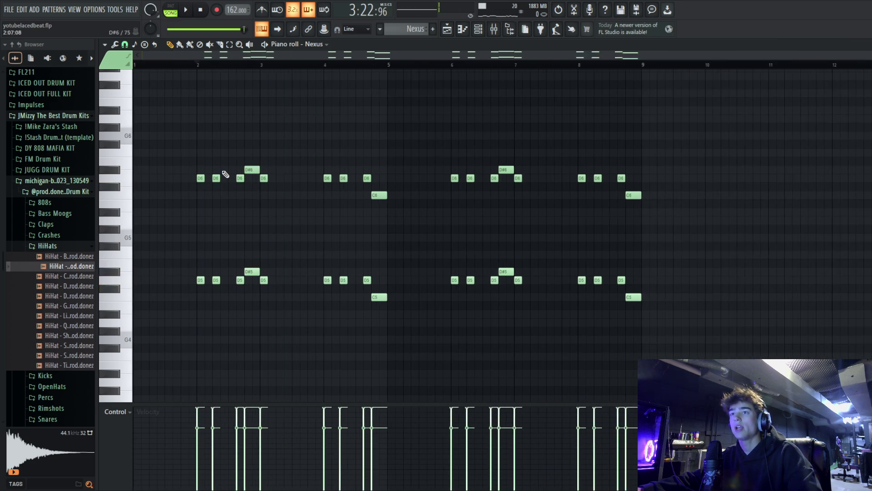
pyautogui.moveTo(234, 316); pyautogui.dragTo(263, 129)
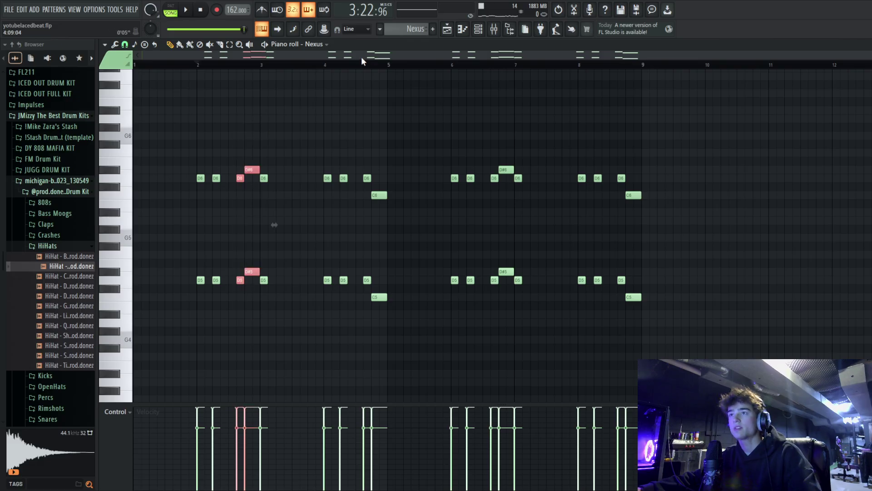
pyautogui.press('F5')
# Play the rebuilt section from bar 121 and delete all of its clips across the tracks
pyautogui.click(706, 67)
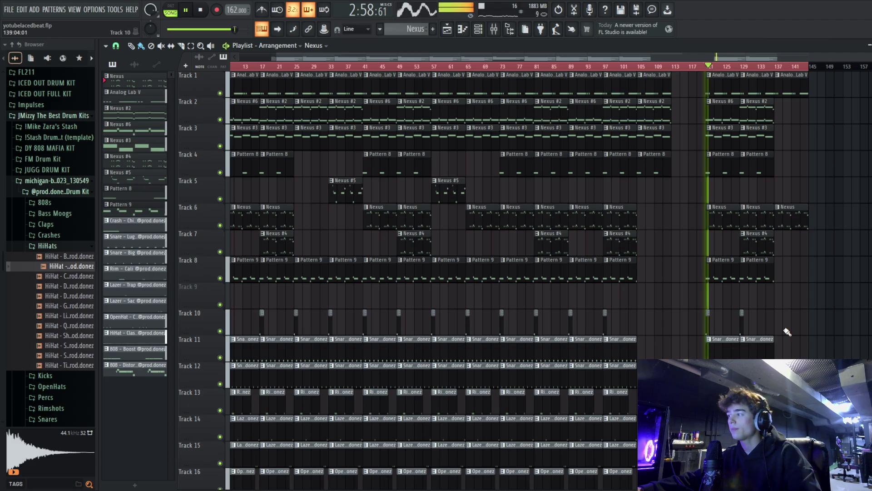
pyautogui.scroll(-1, 499, 70)
pyautogui.scroll(-4, 796, 300)
pyautogui.moveTo(814, 475); pyautogui.dragTo(720, 55)
pyautogui.press('Delete')
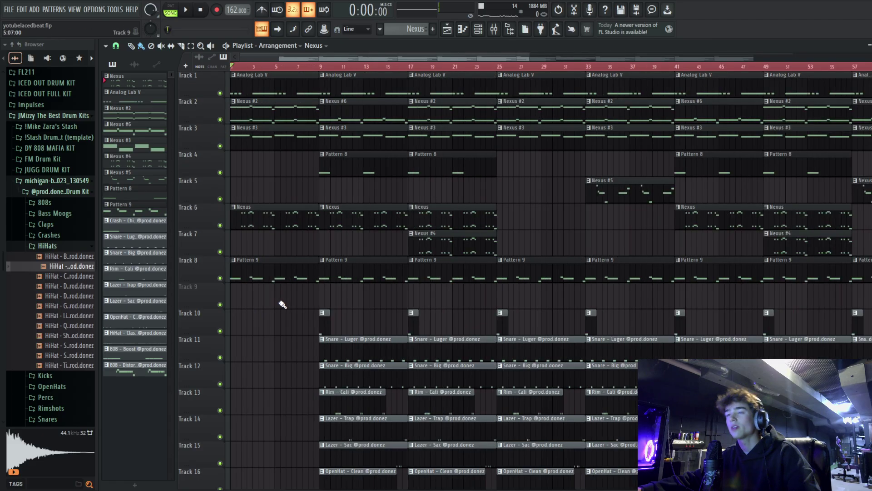
# Compare the melody clips on Tracks 1 to 8 at bars 1 and 17, singling out the Nexus #4 clip on Track 7
pyautogui.moveTo(279, 301); pyautogui.dragTo(281, 84)
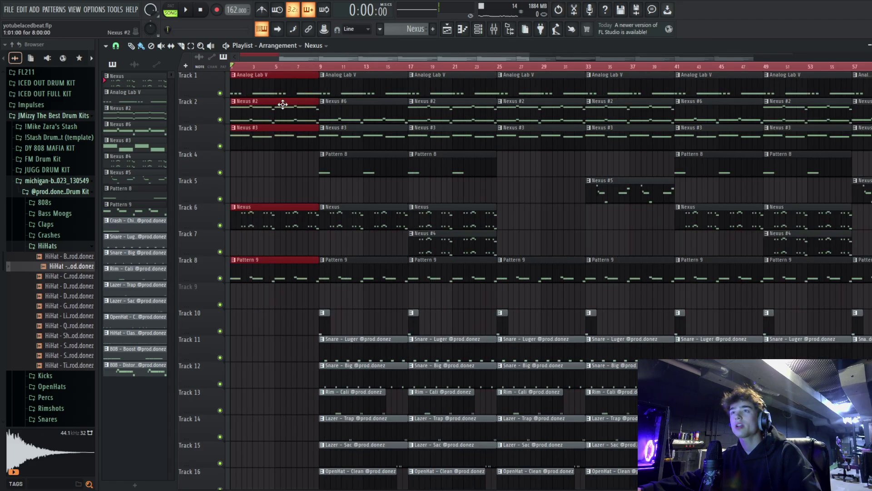
pyautogui.moveTo(453, 317); pyautogui.dragTo(462, 30)
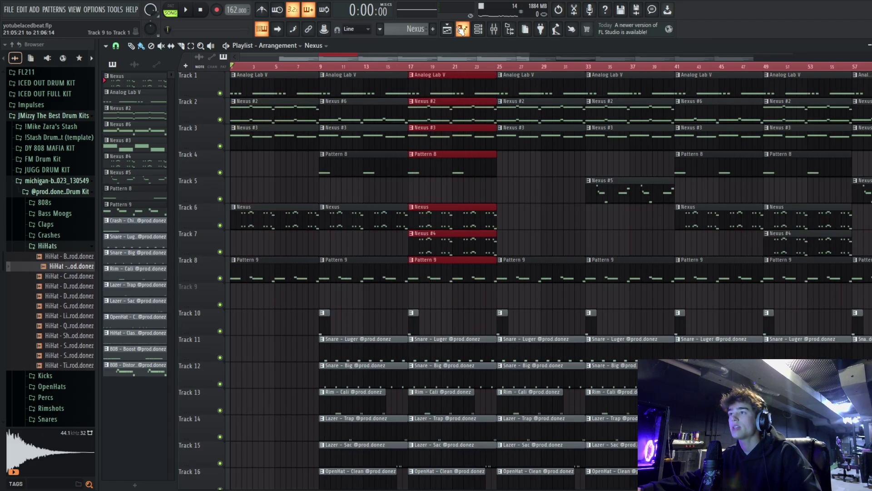
pyautogui.moveTo(276, 307); pyautogui.dragTo(278, 77)
pyautogui.moveTo(444, 307); pyautogui.dragTo(440, 91)
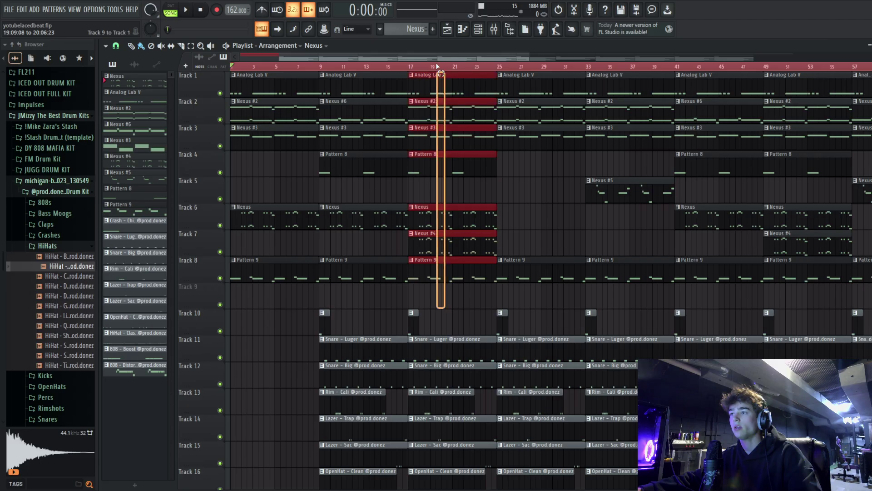
pyautogui.moveTo(529, 230); pyautogui.dragTo(410, 255)
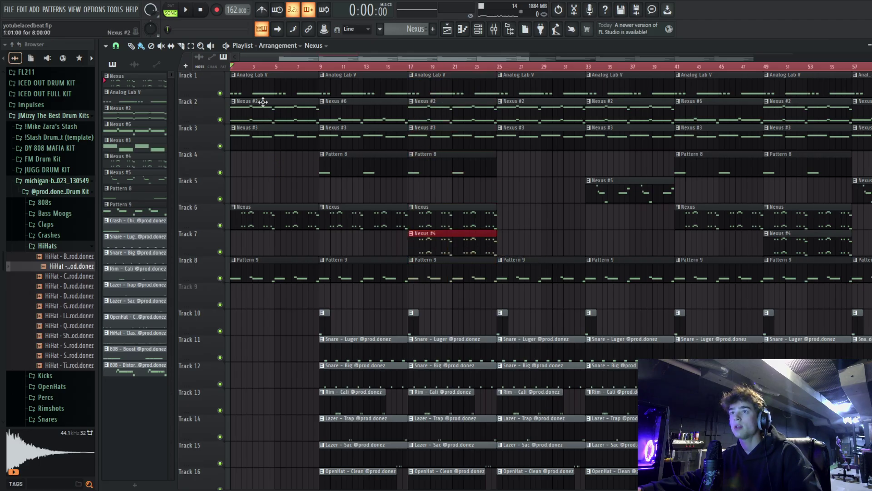
# Examine the Nexus #2 clip at bar 1 and the melody clips in the sections at bar 9 and bars 25 to 40
pyautogui.moveTo(269, 114); pyautogui.dragTo(343, 112)
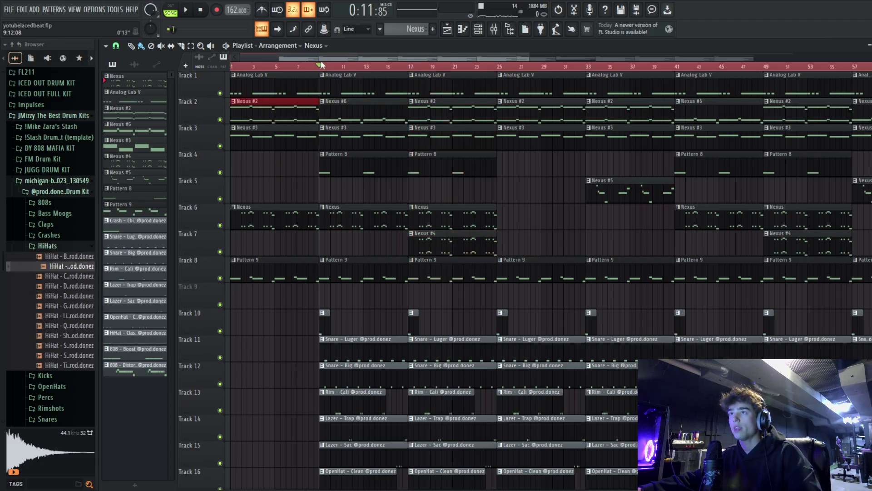
pyautogui.moveTo(358, 278); pyautogui.dragTo(352, 46)
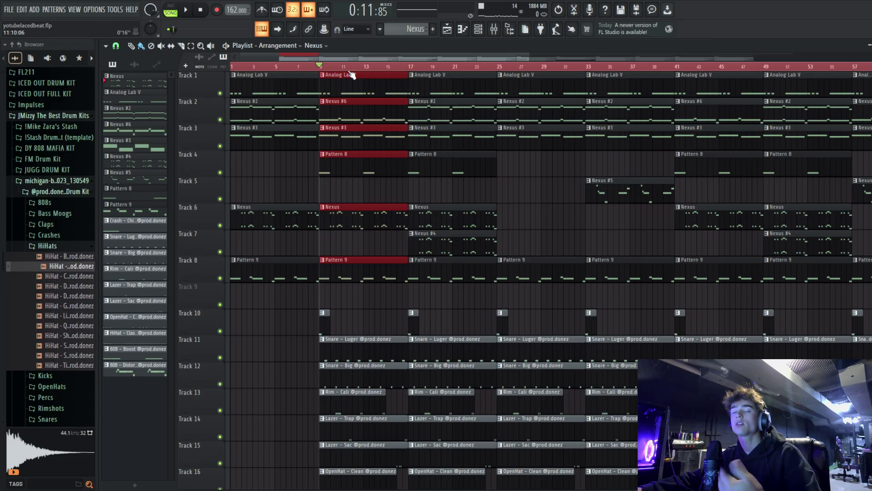
pyautogui.scroll(-3, 488, 81)
pyautogui.moveTo(385, 308); pyautogui.dragTo(488, 70)
pyautogui.scroll(-2, 489, 71)
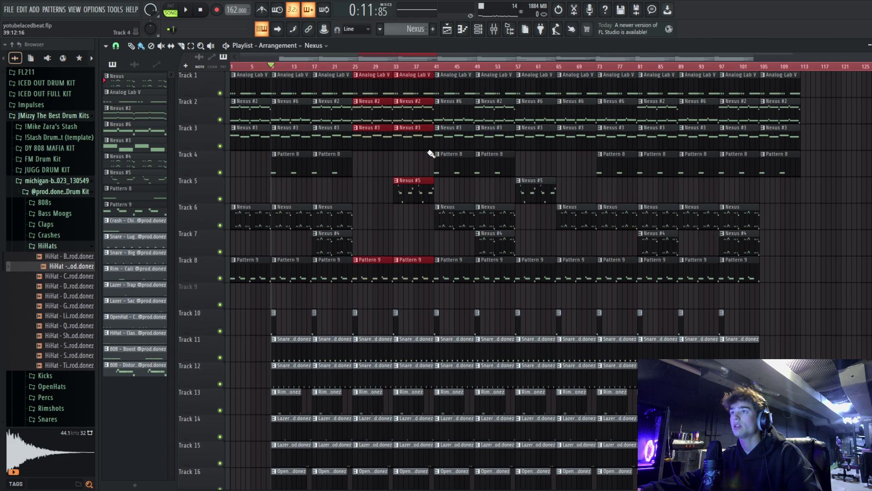
# Copy the Analog Lab V, Nexus #2, Nexus #3 and Nexus #5 clips from bar 33 to bar 113 and play the Nexus #5 pattern's notes
pyautogui.moveTo(413, 225); pyautogui.dragTo(827, 82)
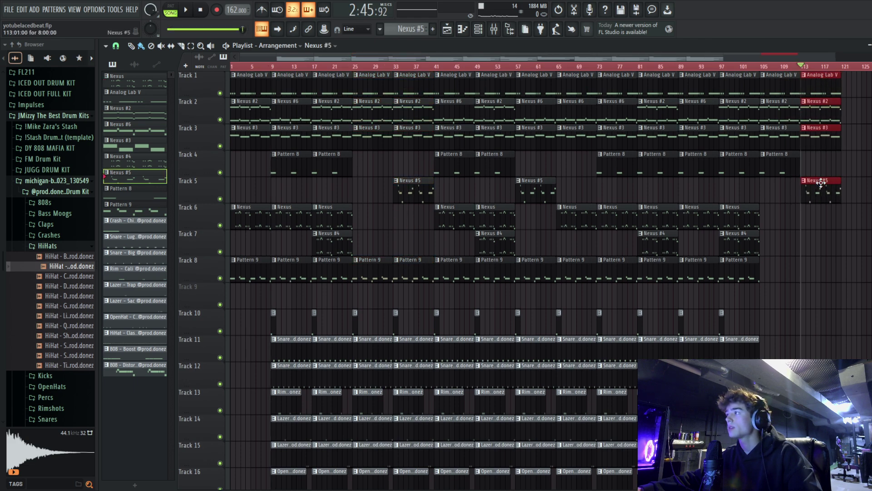
pyautogui.doubleClick(822, 183)
pyautogui.press('space')
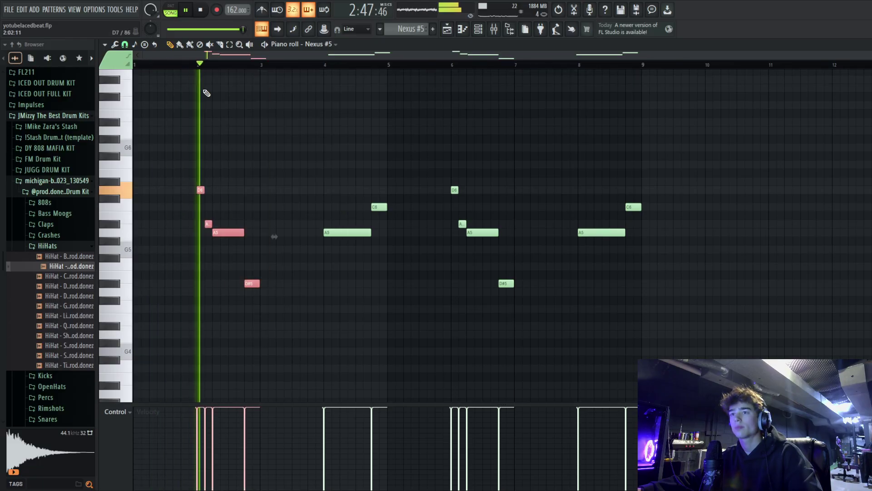
pyautogui.press('space')
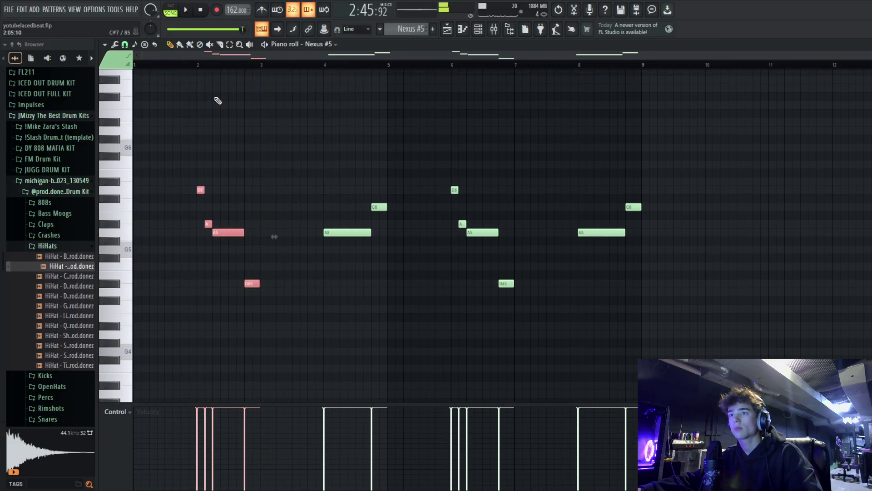
# Replay the opening Nexus #5 phrase at bar 2 and single out its A#5 and A5 notes
pyautogui.scroll(2, 203, 69)
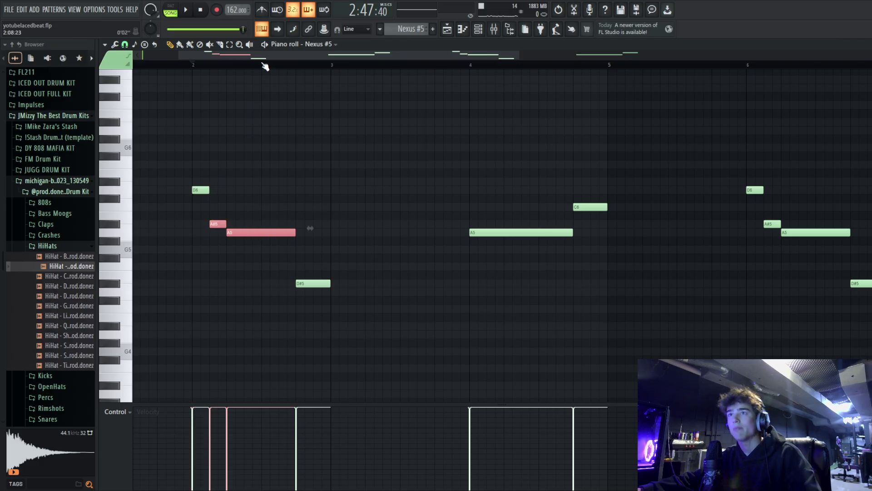
pyautogui.scroll(-2, 265, 66)
pyautogui.press('space')
pyautogui.press('space')
pyautogui.press('space')
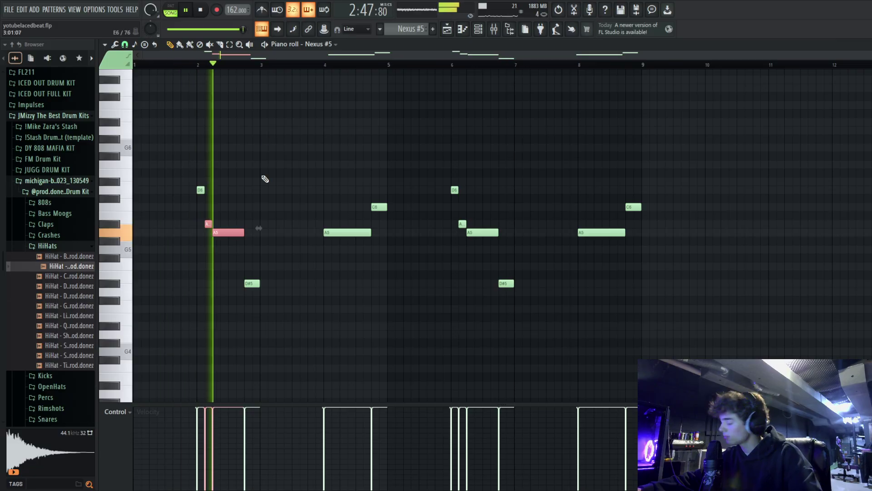
pyautogui.moveTo(441, 312); pyautogui.dragTo(194, 162)
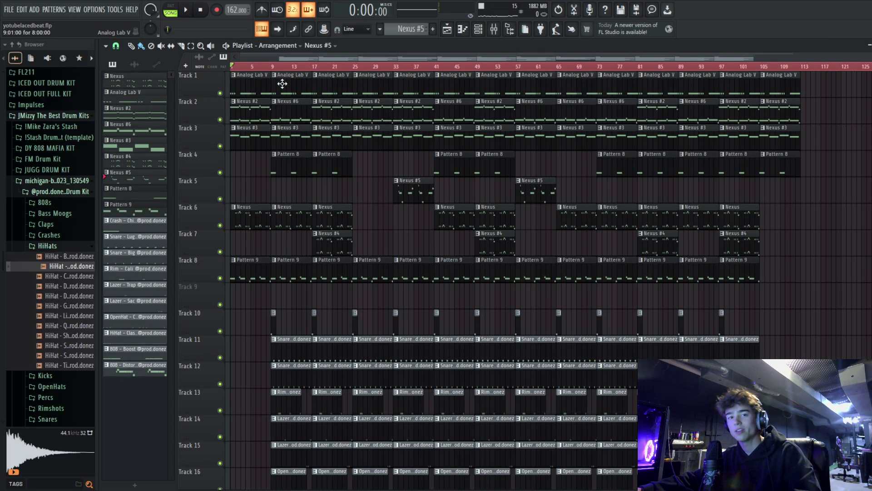
# Play the song from the beginning and compare the melody clips with the drum and 808 tracks through the sections at bars 9 and 17
pyautogui.press('space')
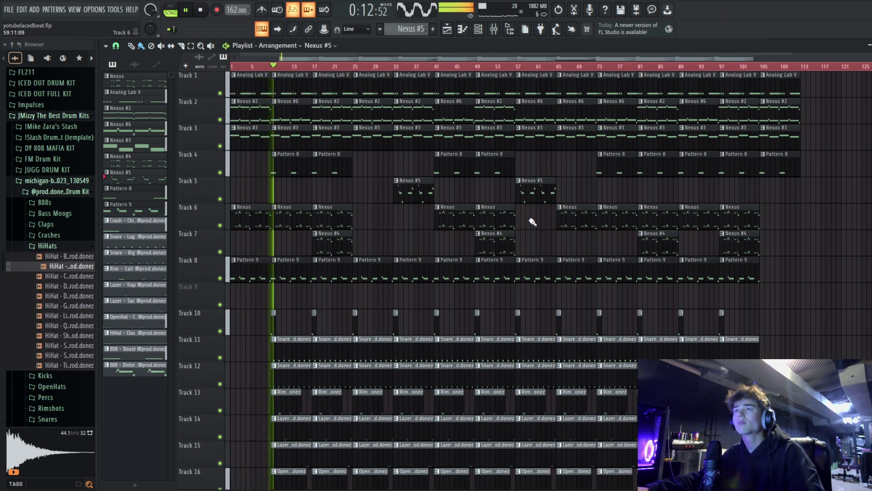
pyautogui.scroll(-5, 413, 268)
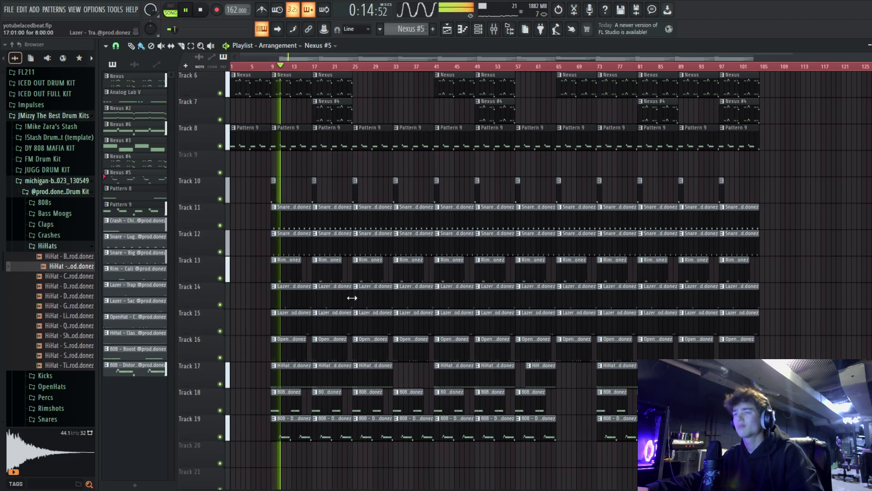
pyautogui.scroll(5, 352, 294)
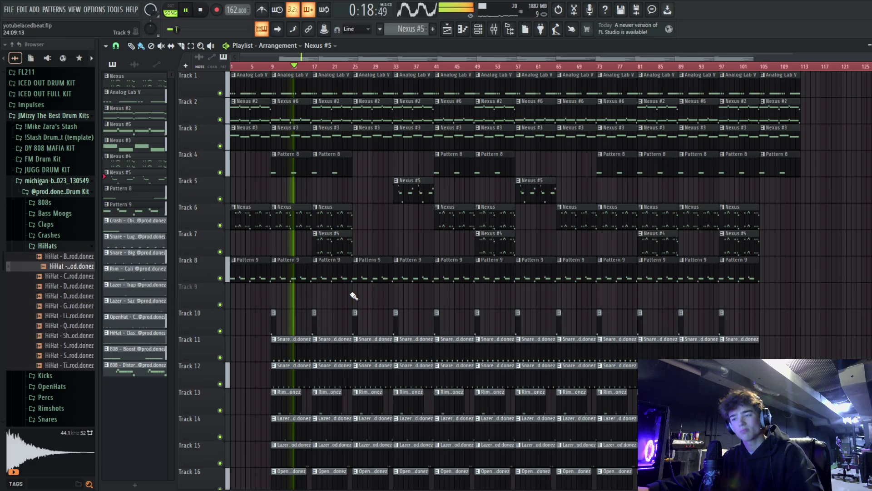
pyautogui.scroll(-4, 353, 294)
pyautogui.scroll(4, 353, 295)
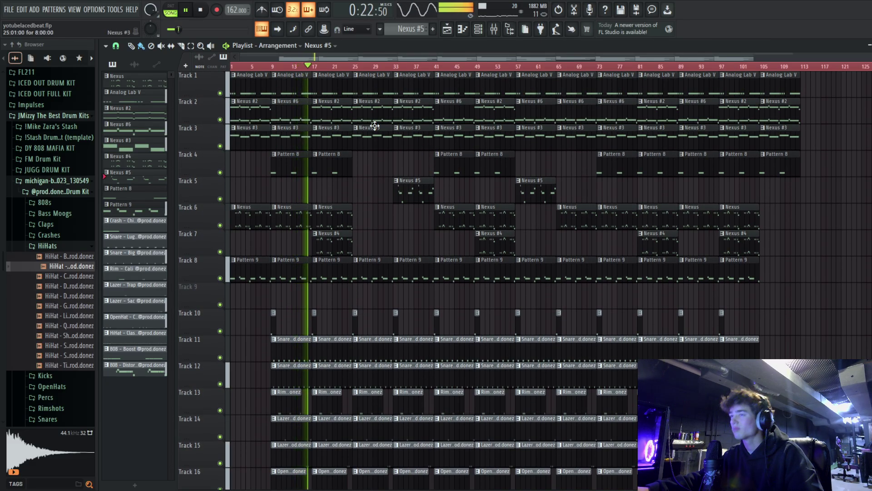
pyautogui.scroll(4, 348, 67)
pyautogui.scroll(-4, 350, 70)
pyautogui.scroll(-1, 350, 70)
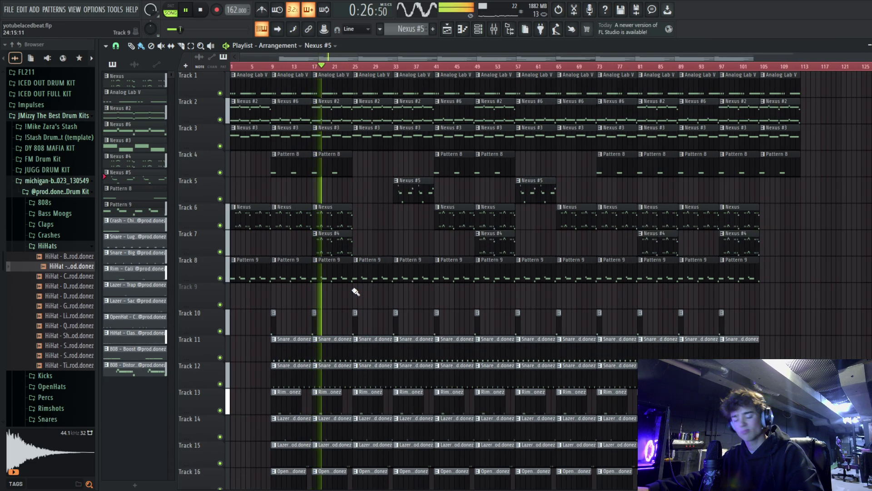
pyautogui.scroll(-4, 356, 293)
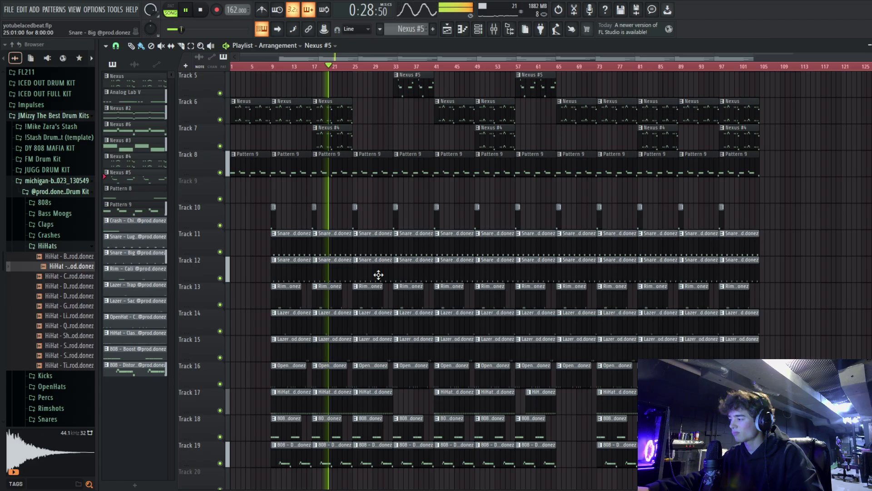
pyautogui.scroll(4, 498, 419)
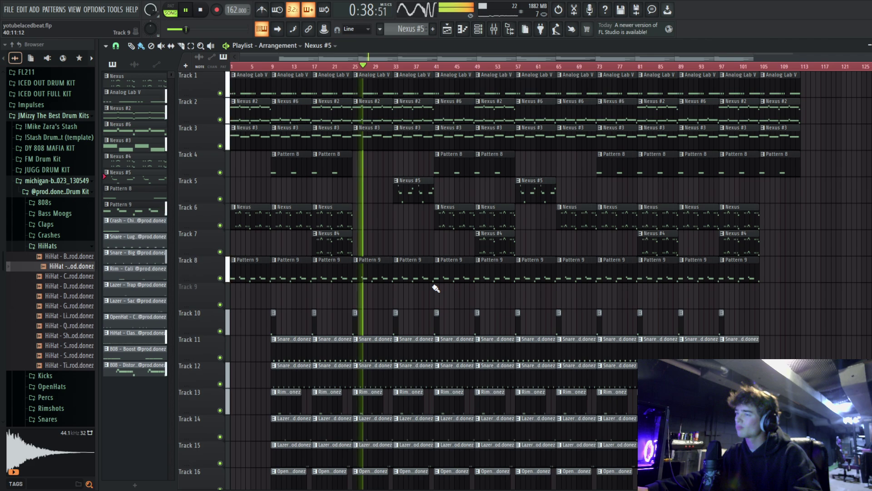
# Follow playback from bar 25 into the section at bar 41, examining the drum and 808 clips on Tracks 10 to 19 against the melody clips
pyautogui.scroll(-7, 424, 301)
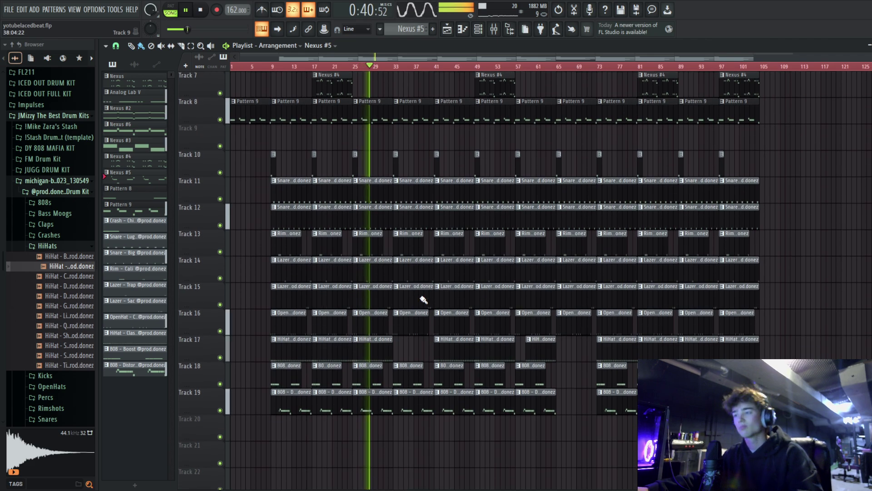
pyautogui.scroll(6, 423, 296)
pyautogui.scroll(1, 424, 296)
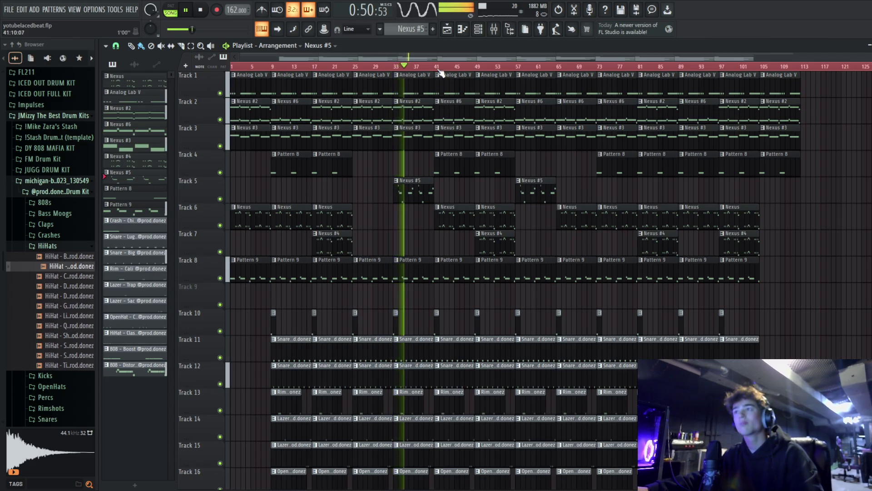
pyautogui.scroll(3, 437, 72)
pyautogui.scroll(-3, 438, 77)
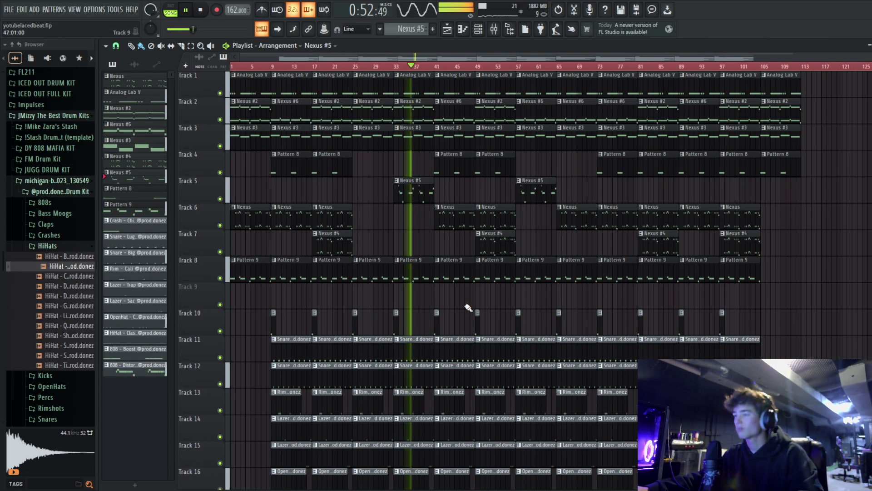
pyautogui.scroll(-3, 465, 297)
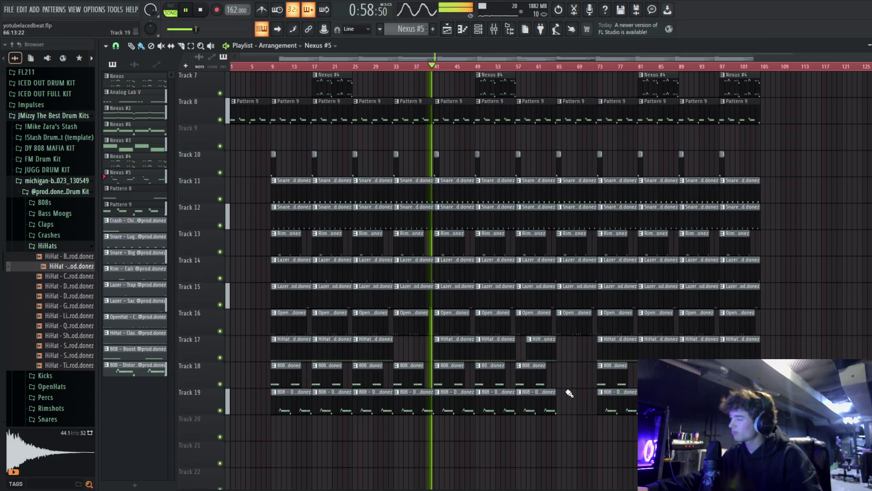
pyautogui.scroll(2, 567, 391)
pyautogui.scroll(2, 564, 386)
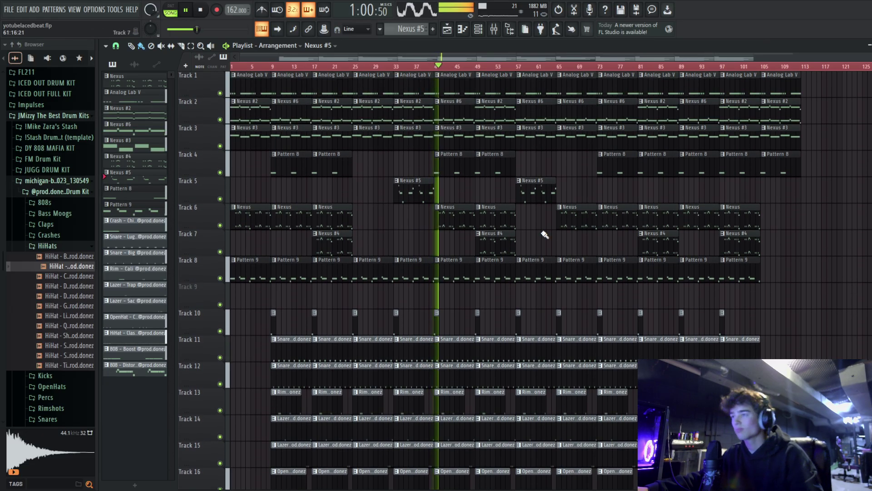